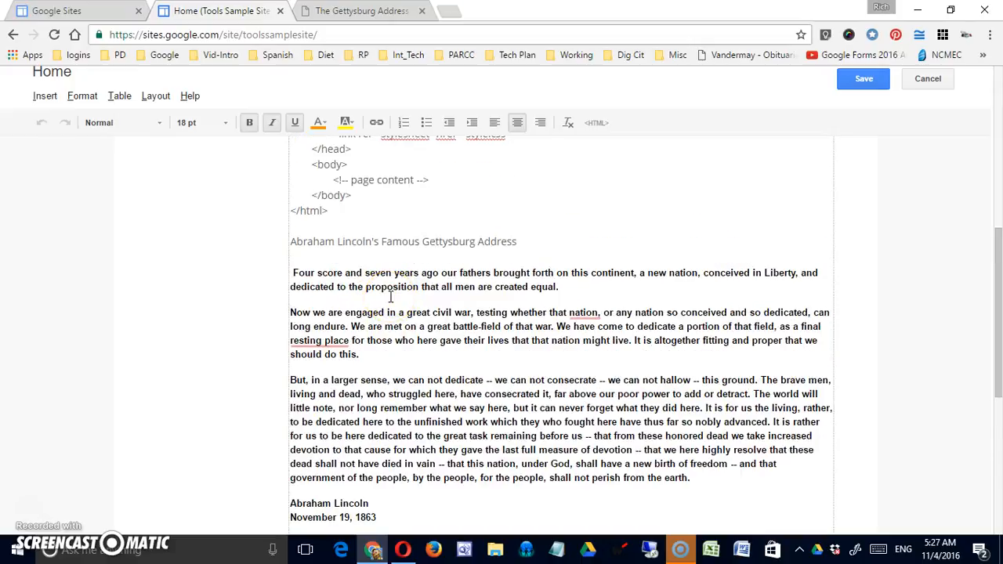
scroll(388, 297, "up", 2)
scroll(388, 297, "up", 1)
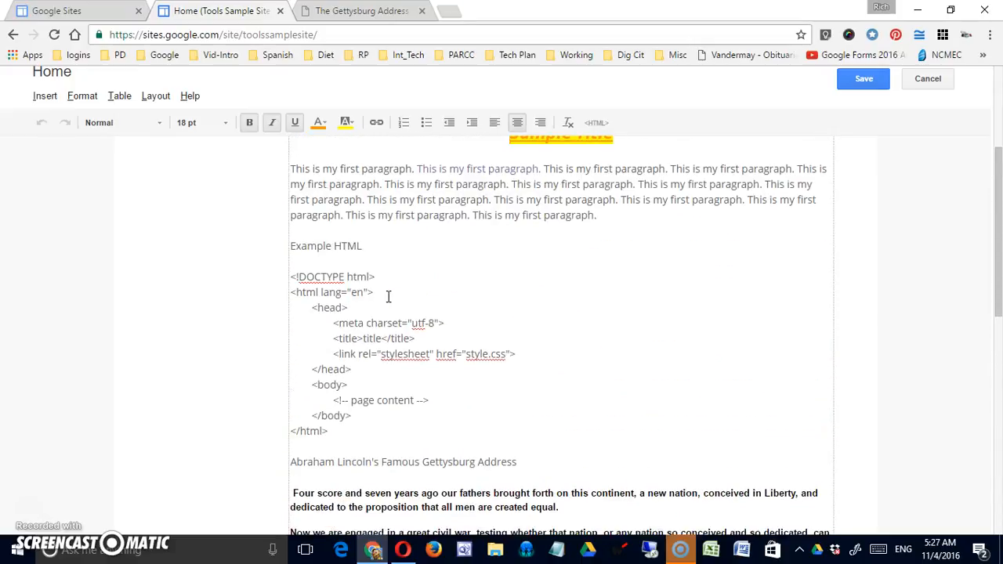
scroll(388, 297, "down", 1)
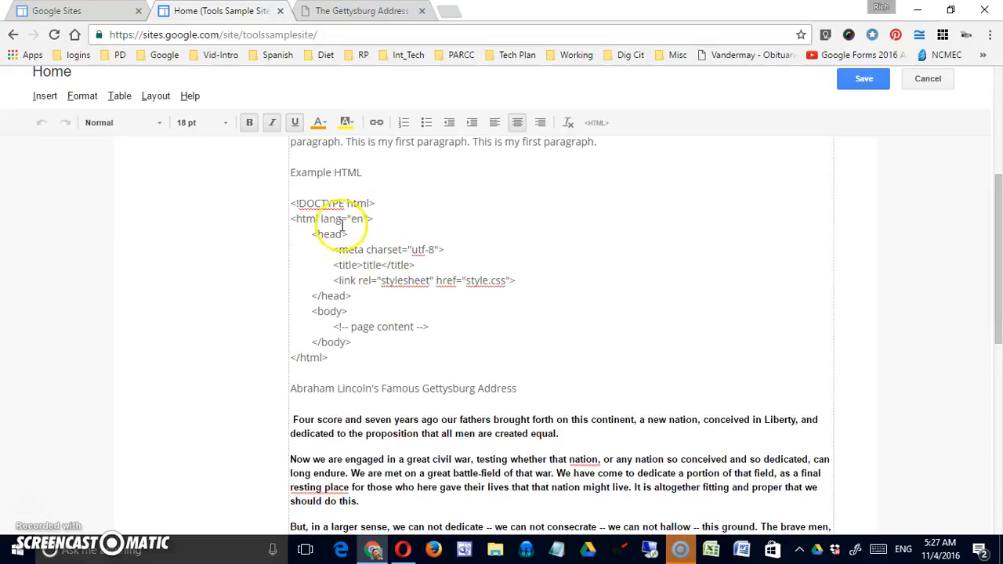
left_click(83, 95)
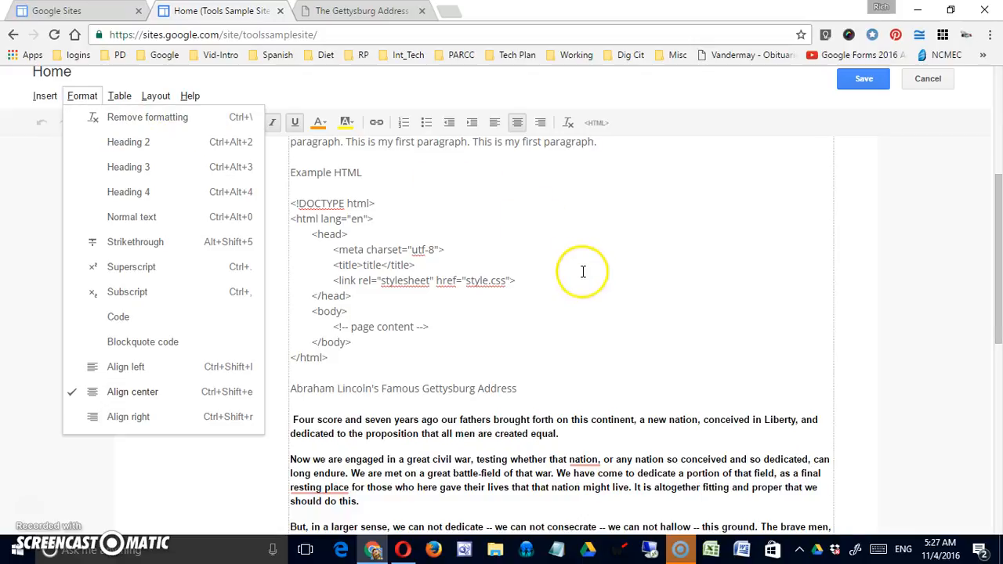
scroll(582, 271, "down", 1)
scroll(583, 269, "up", 2)
left_click(578, 134)
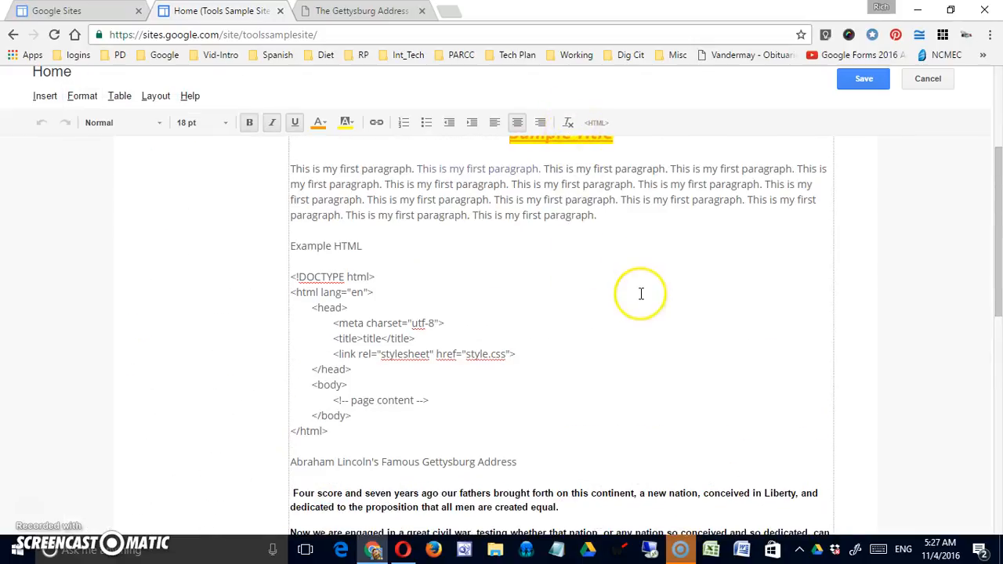
Delete the extra space before "Four score" at the start of the Gettysburg Address text.
scroll(637, 294, "down", 4)
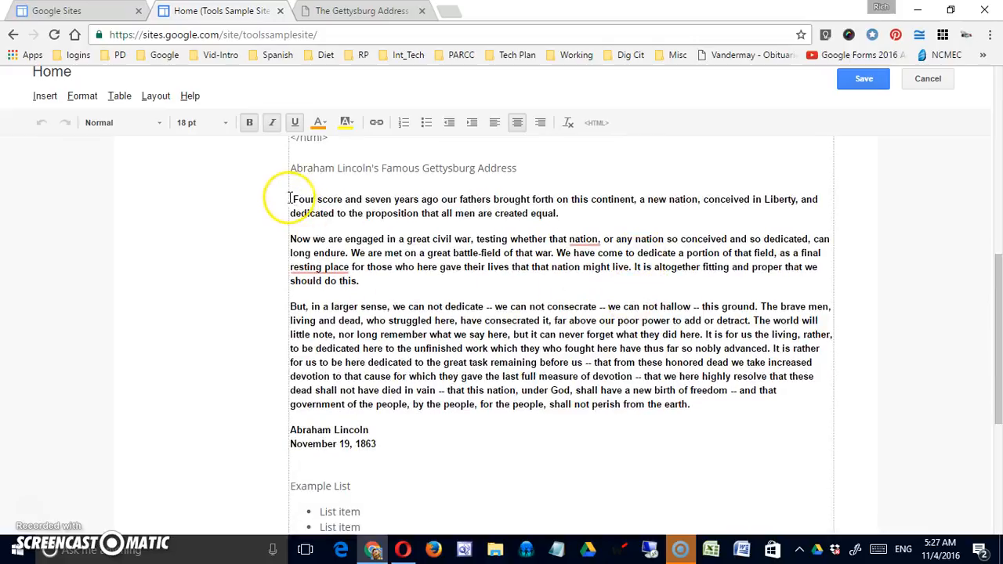
left_click(292, 198)
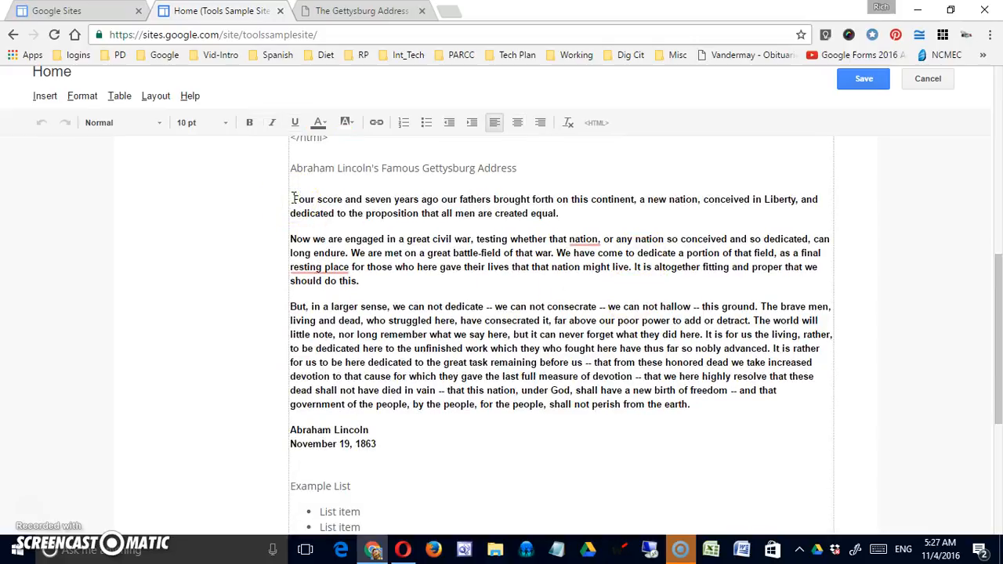
key("BackSpace")
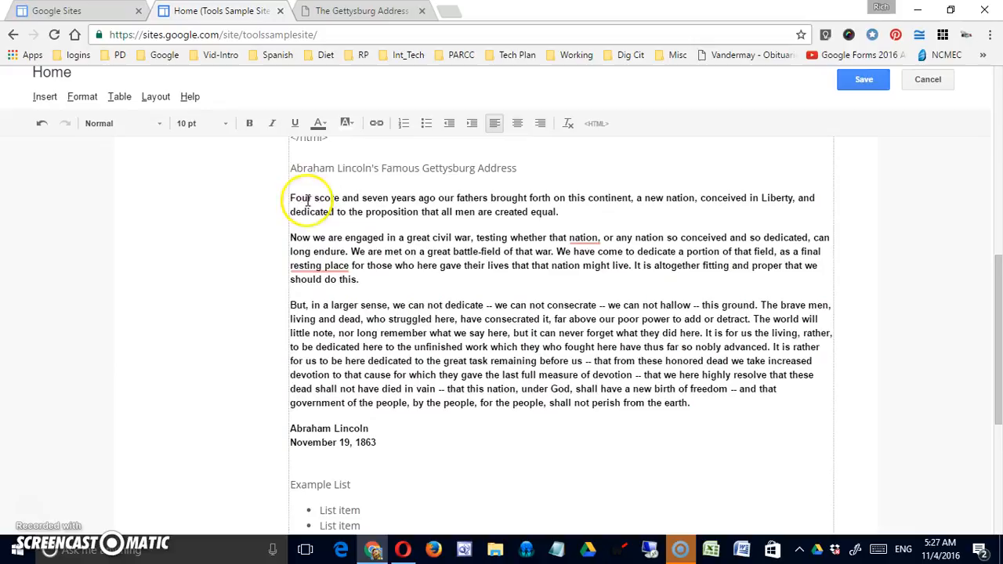
Remove the formatting from the whole Gettysburg Address text, from "Four score" through the date November 19, 1863.
left_click_drag(291, 197, 436, 446)
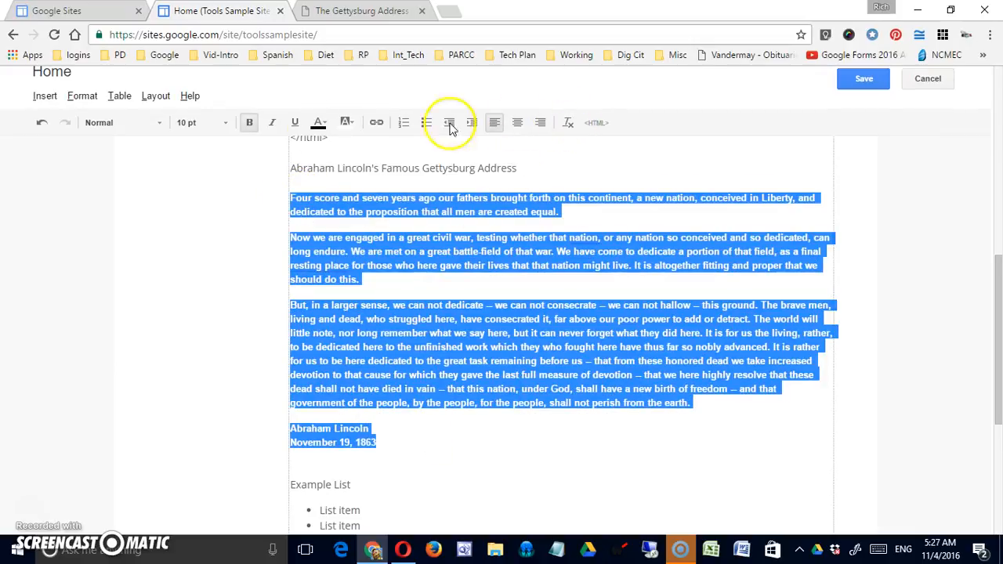
left_click(88, 104)
left_click(110, 118)
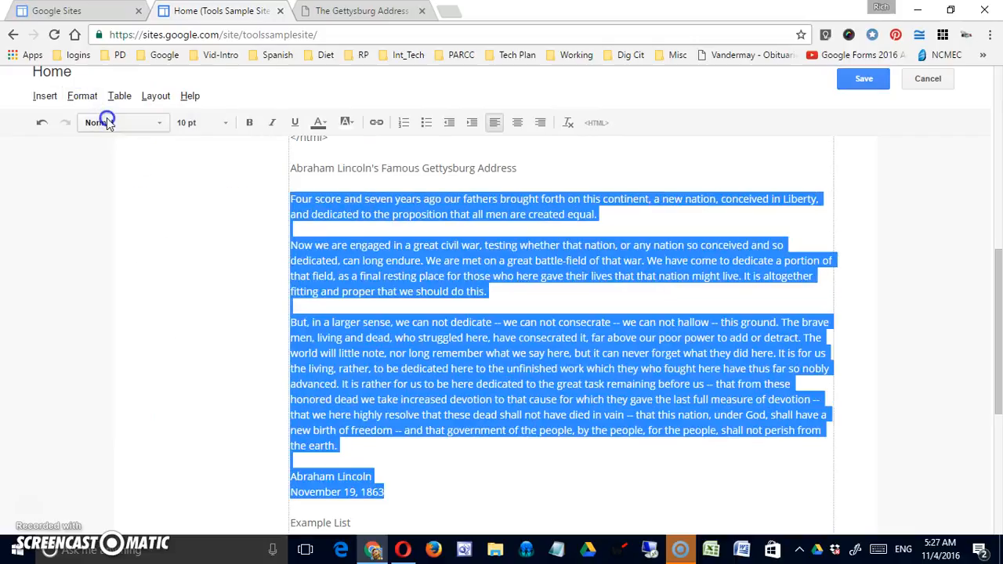
left_click(379, 295)
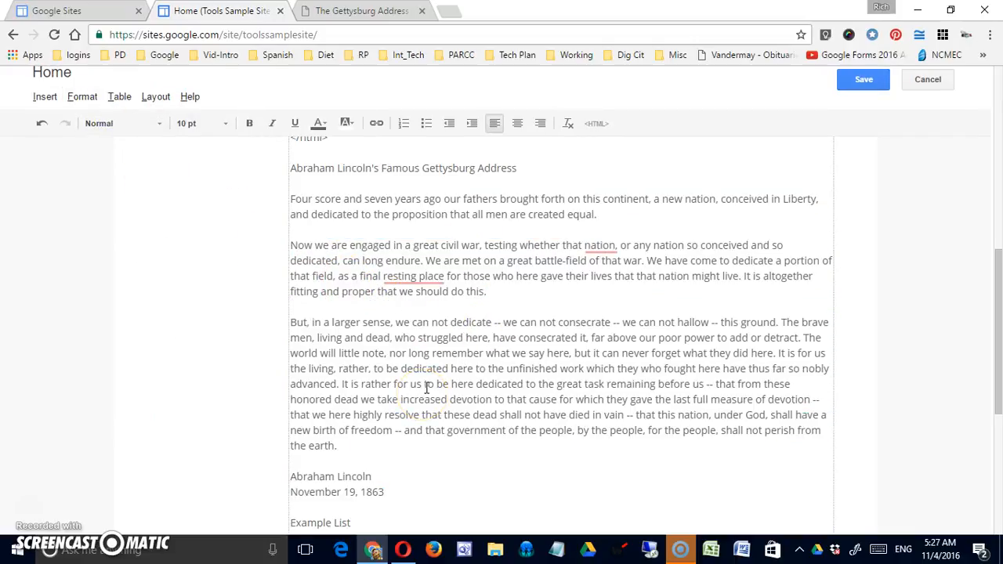
scroll(428, 386, "up", 4)
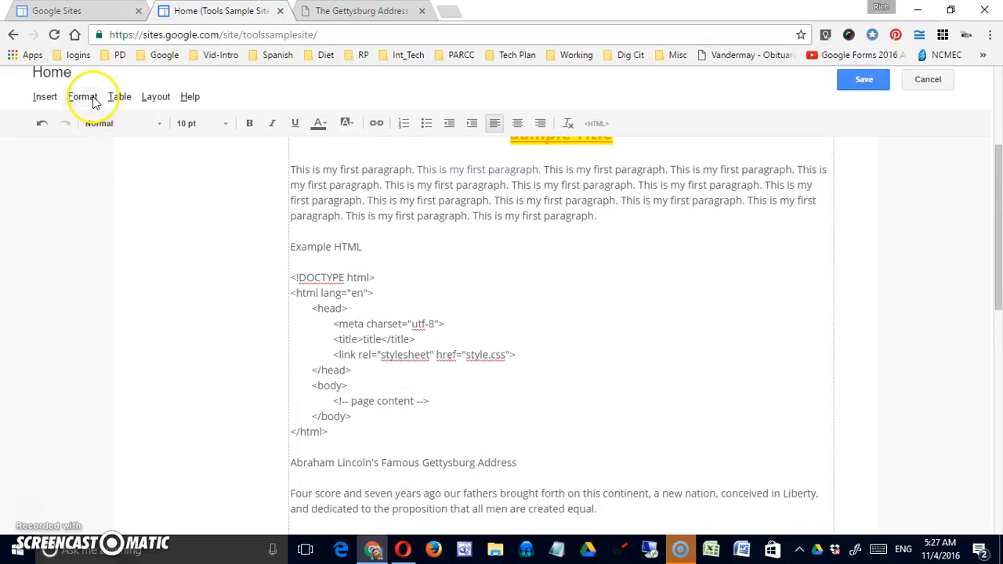
left_click(92, 101)
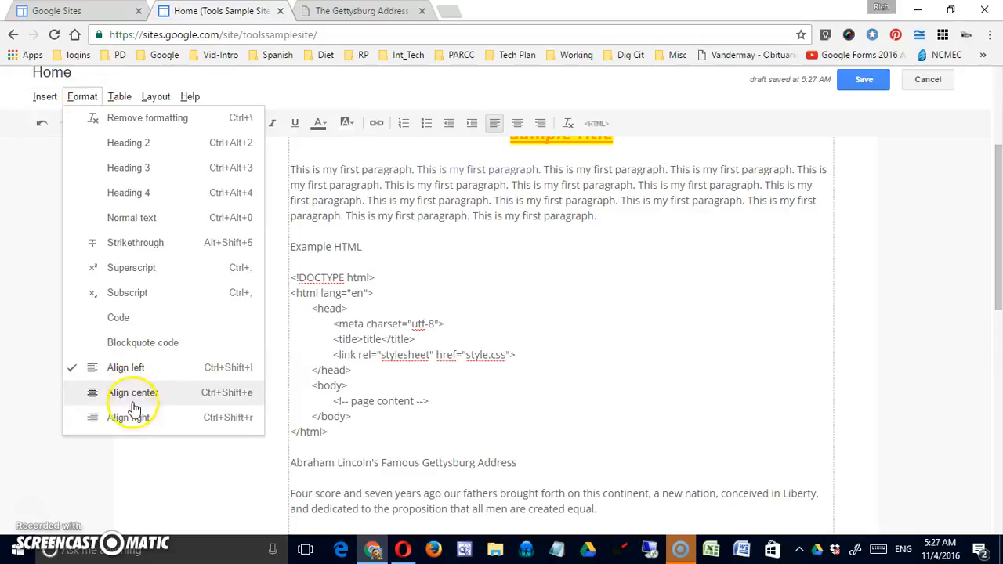
left_click(528, 132)
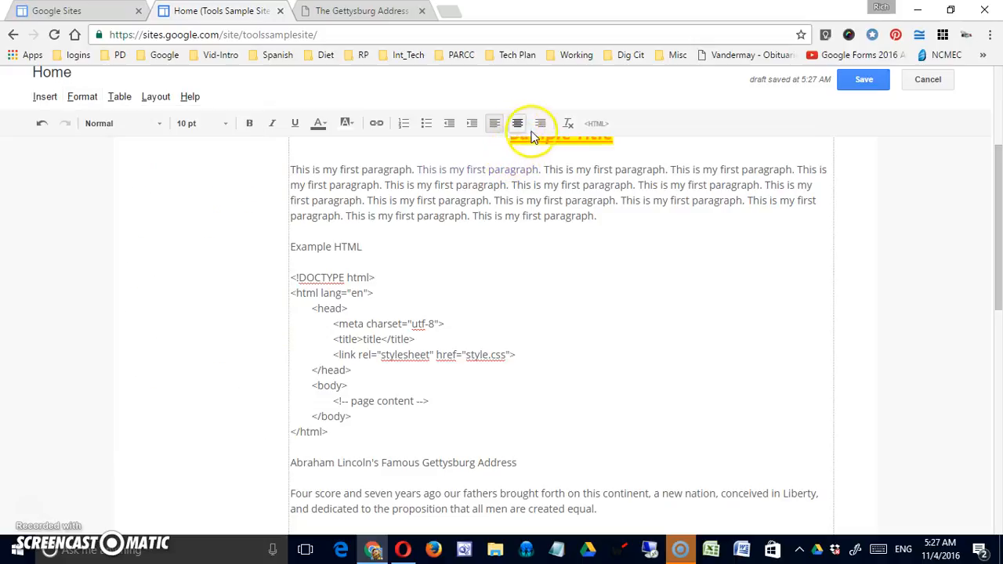
left_click(83, 99)
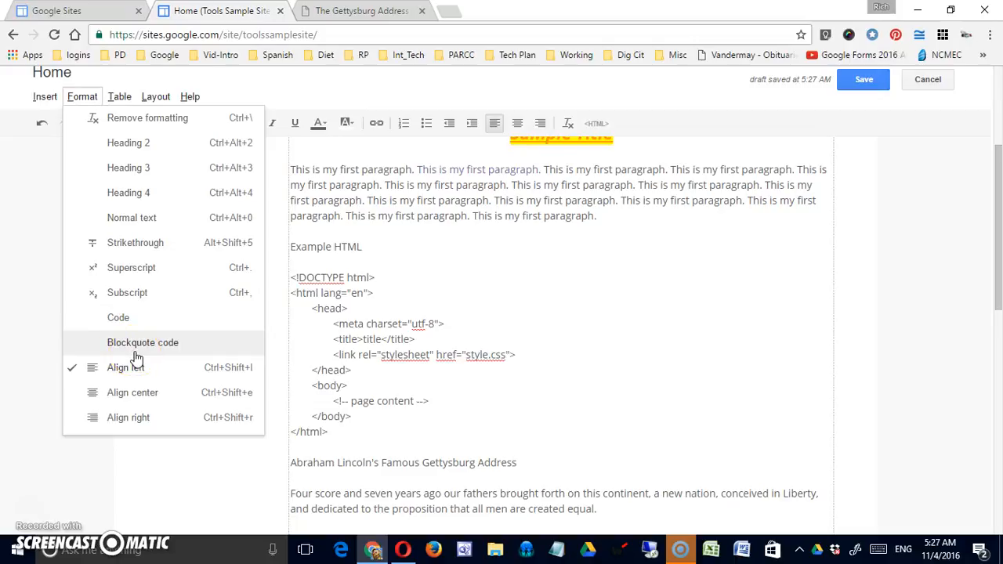
left_click(573, 365)
Format the whole Gettysburg Address text, including the signature and date, as Blockquote code.
scroll(593, 329, "down", 3)
scroll(548, 282, "down", 1)
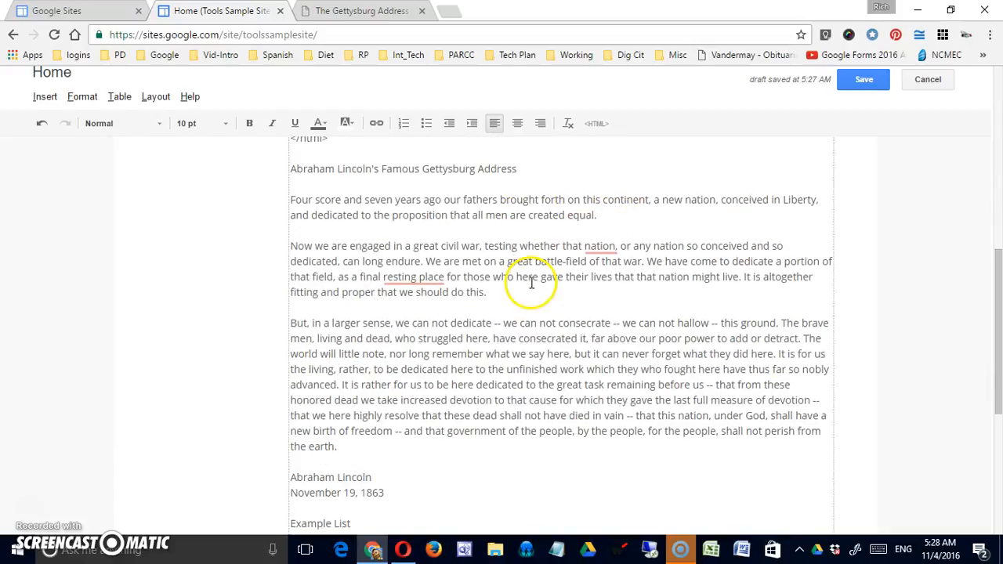
left_click_drag(292, 200, 433, 489)
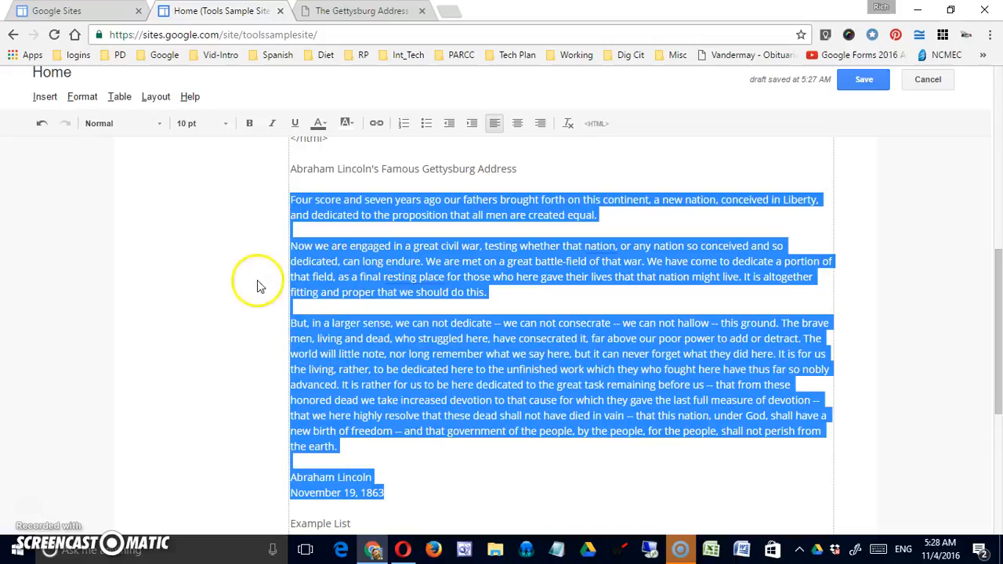
left_click(82, 97)
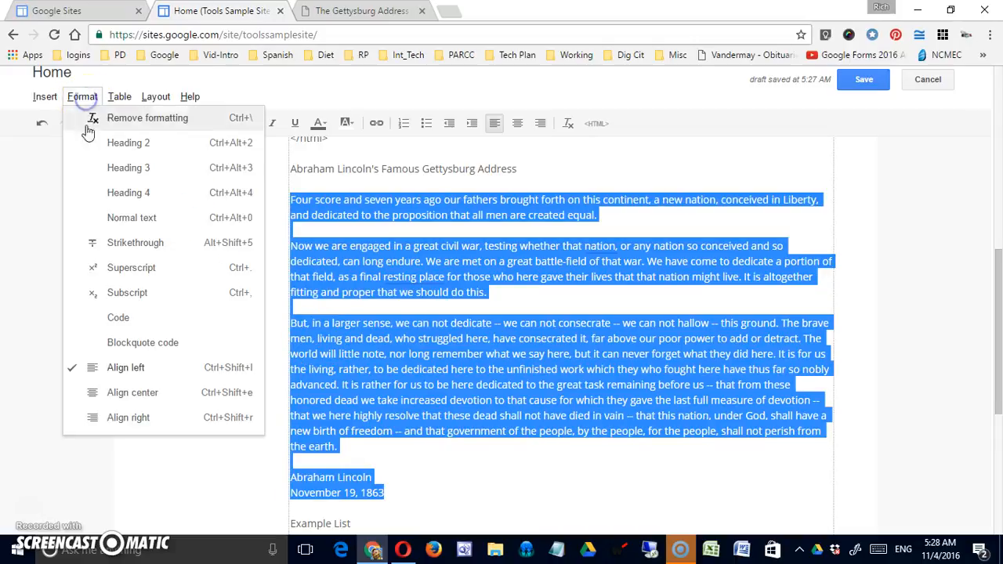
left_click(148, 345)
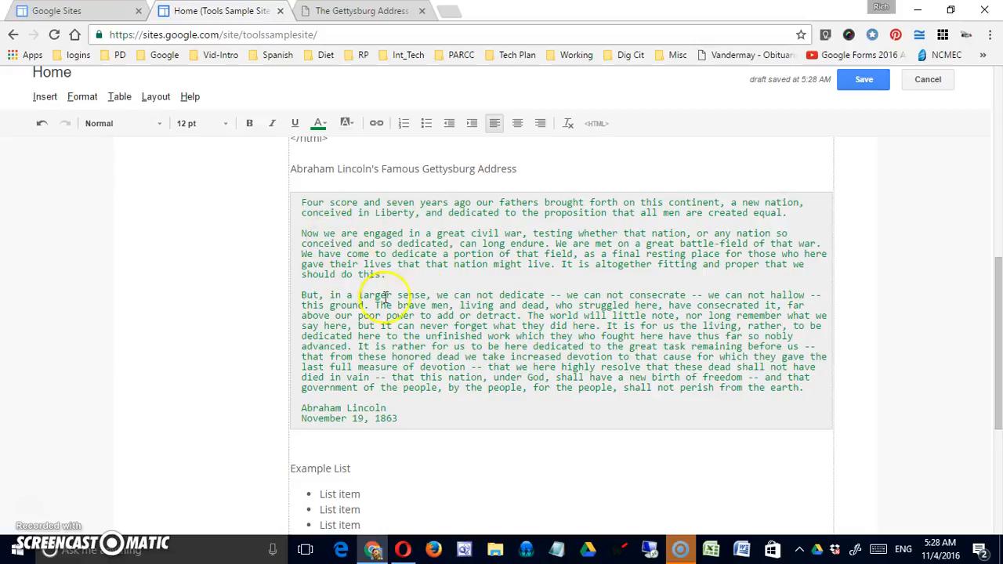
Apply the Code format to the example HTML from <!DOCTYPE html> through </html>.
scroll(416, 282, "up", 3)
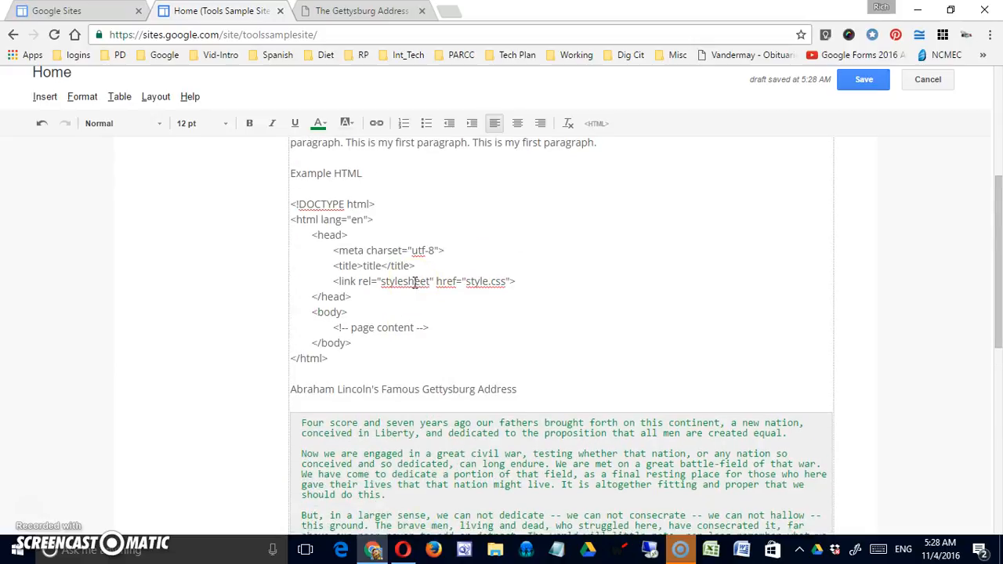
scroll(414, 282, "up", 1)
left_click(287, 281)
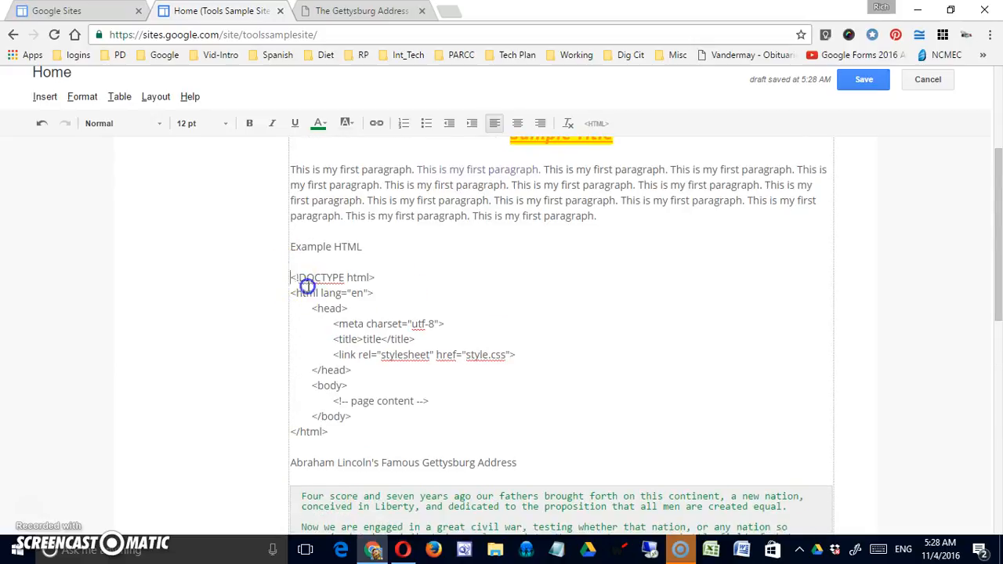
left_click_drag(308, 287, 398, 433)
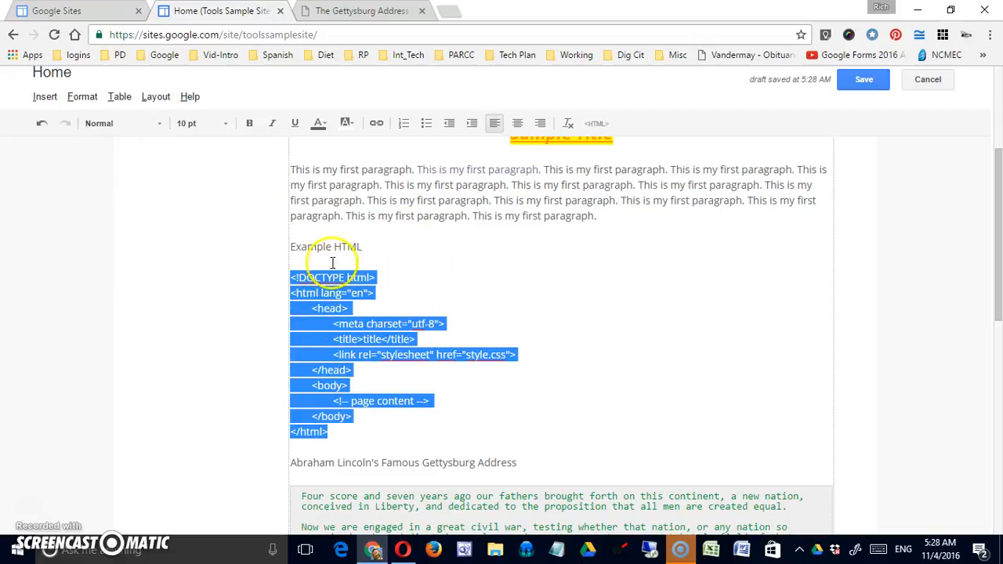
left_click(93, 97)
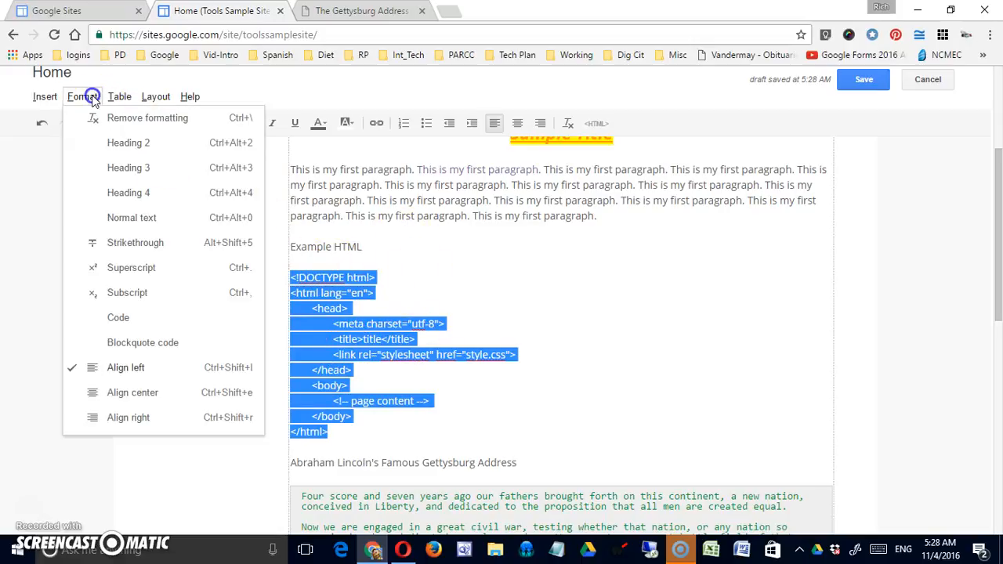
left_click(124, 314)
left_click(486, 292)
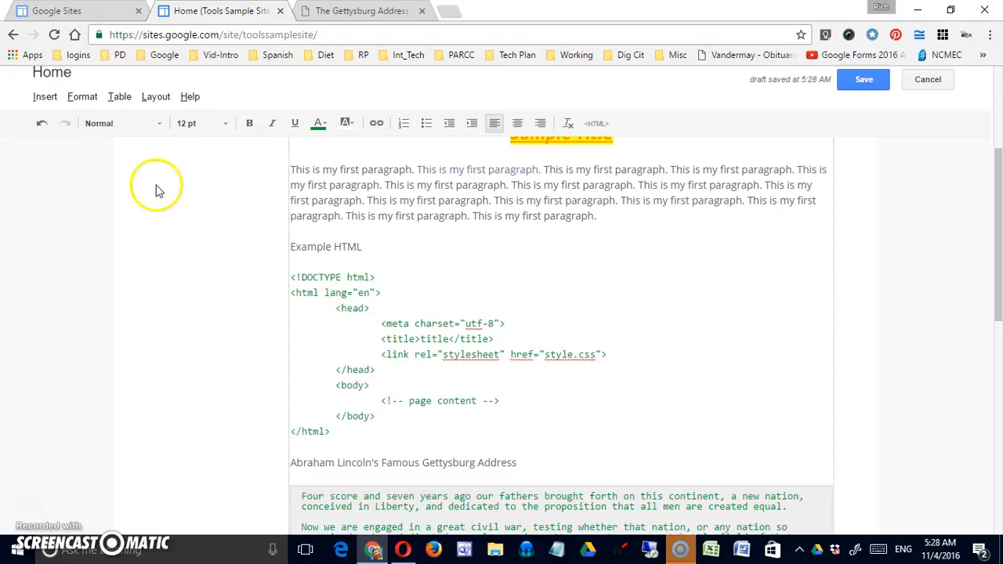
left_click(86, 100)
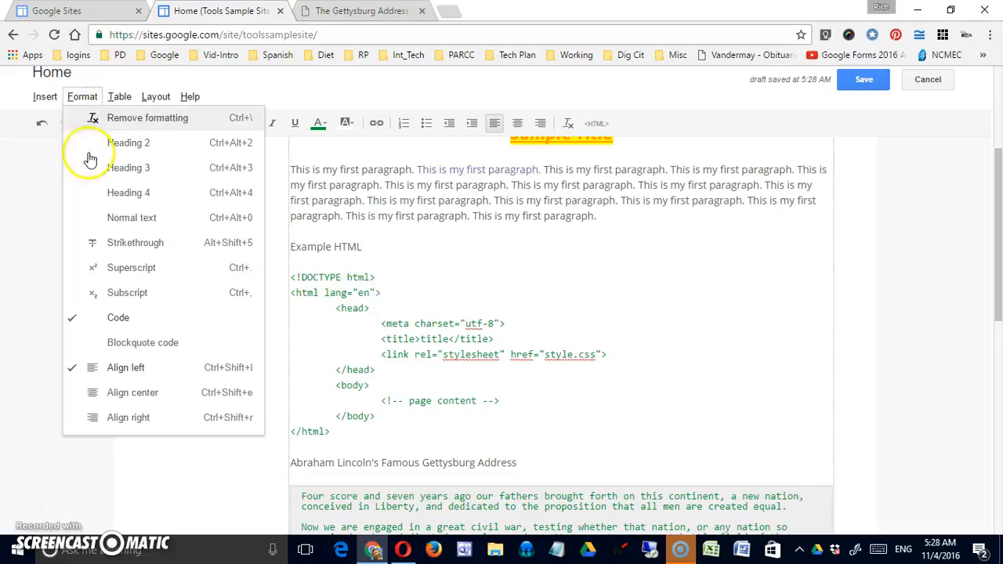
left_click(141, 322)
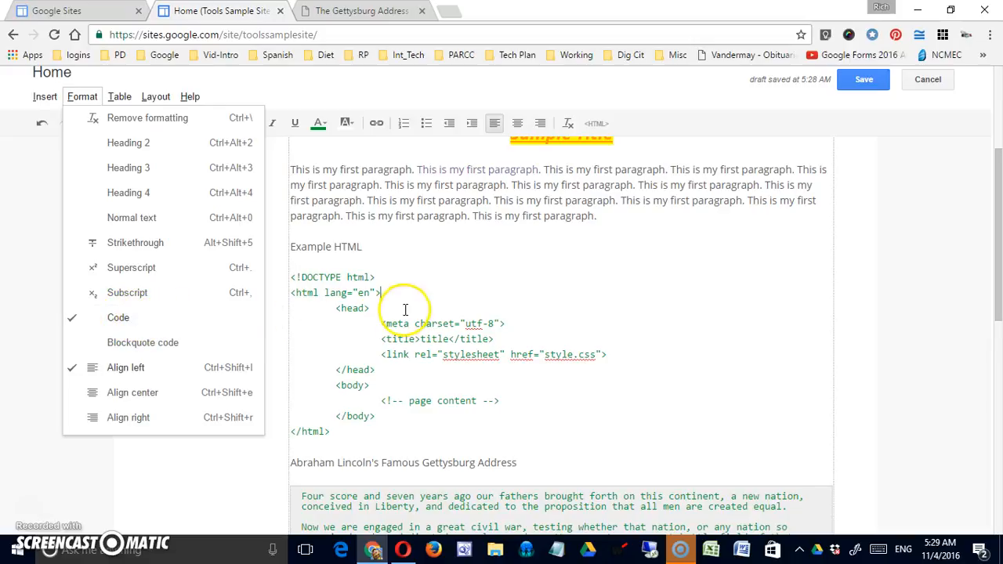
Make the 2 in the equation 6x2 below the example list superscript.
scroll(405, 310, "up", 3)
scroll(404, 316, "down", 4)
scroll(404, 316, "down", 8)
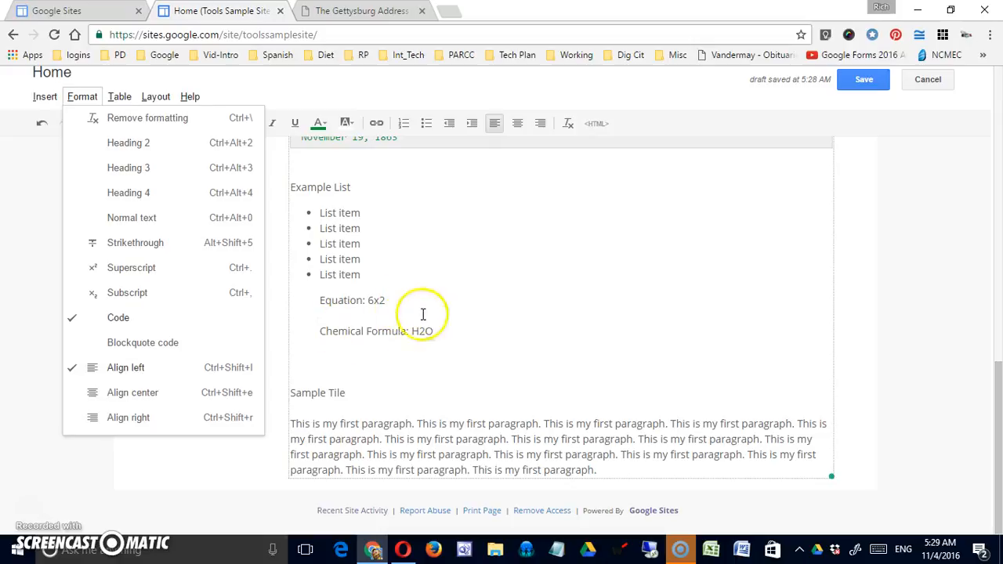
left_click(400, 318)
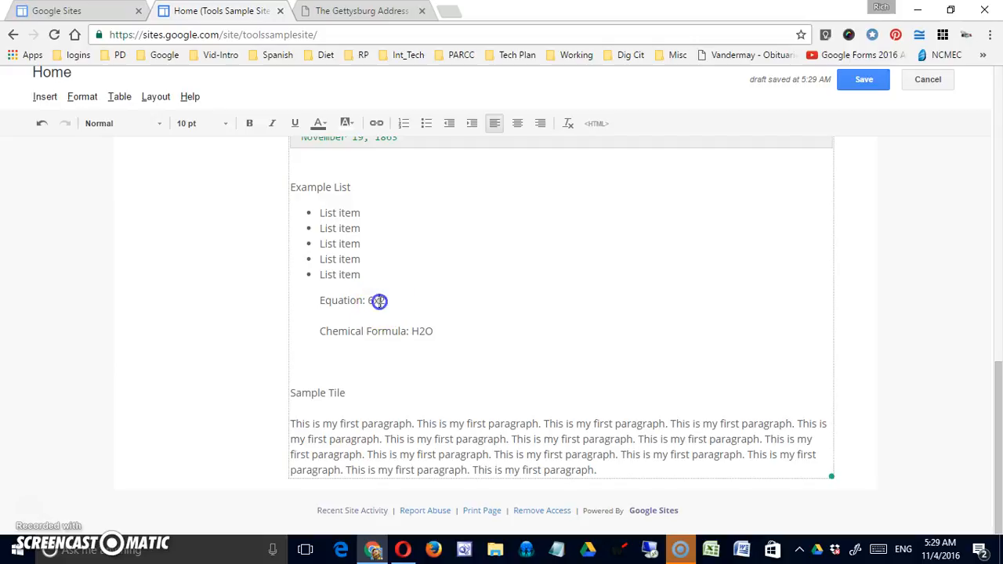
left_click(87, 100)
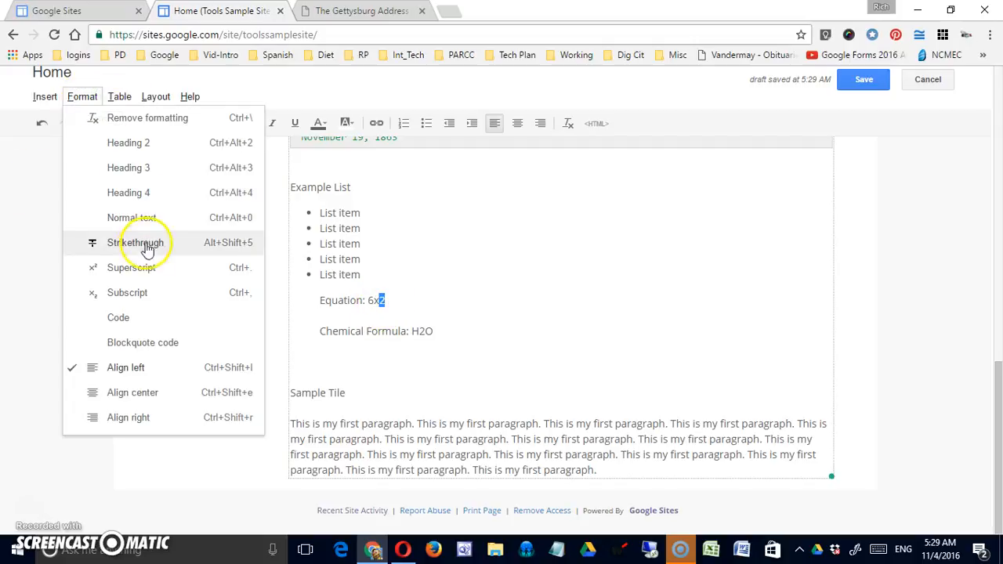
left_click(156, 276)
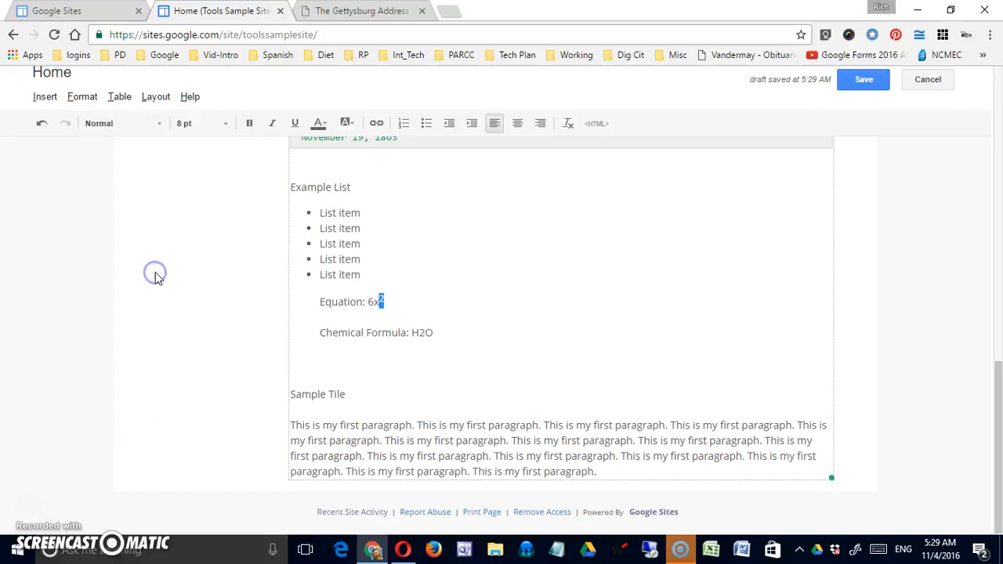
left_click(334, 316)
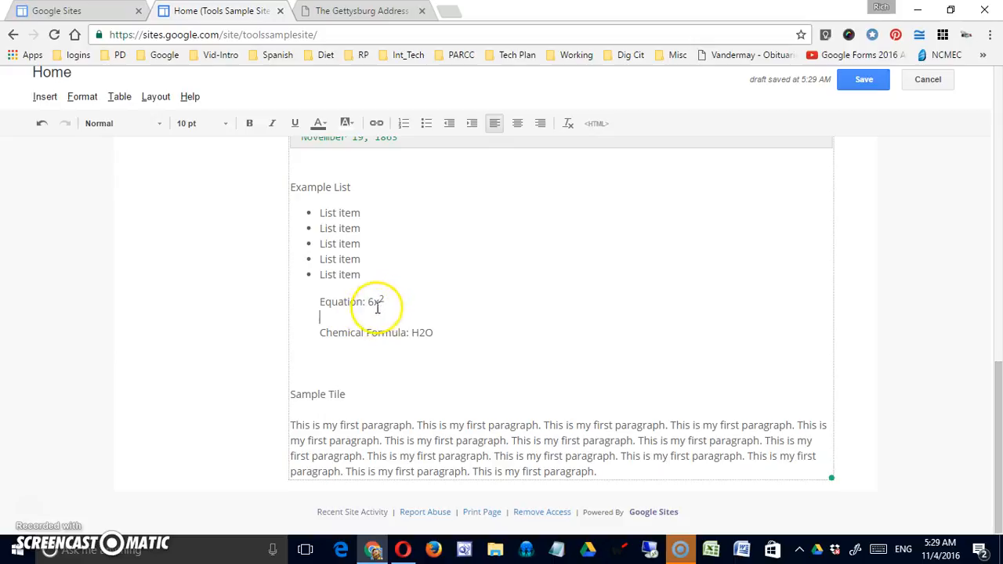
Make the 2 in the chemical formula H2O subscript.
left_click_drag(417, 334, 423, 333)
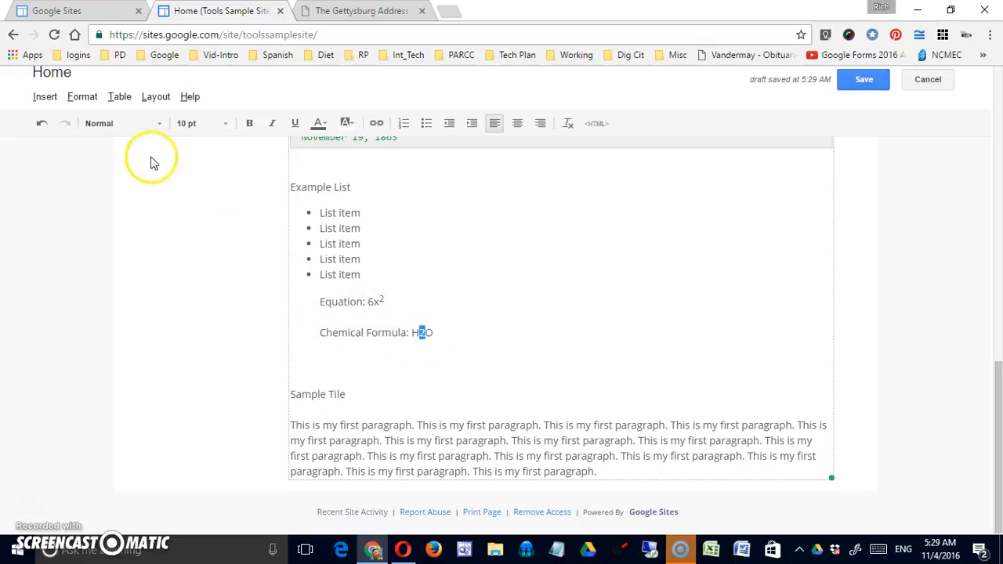
left_click(92, 98)
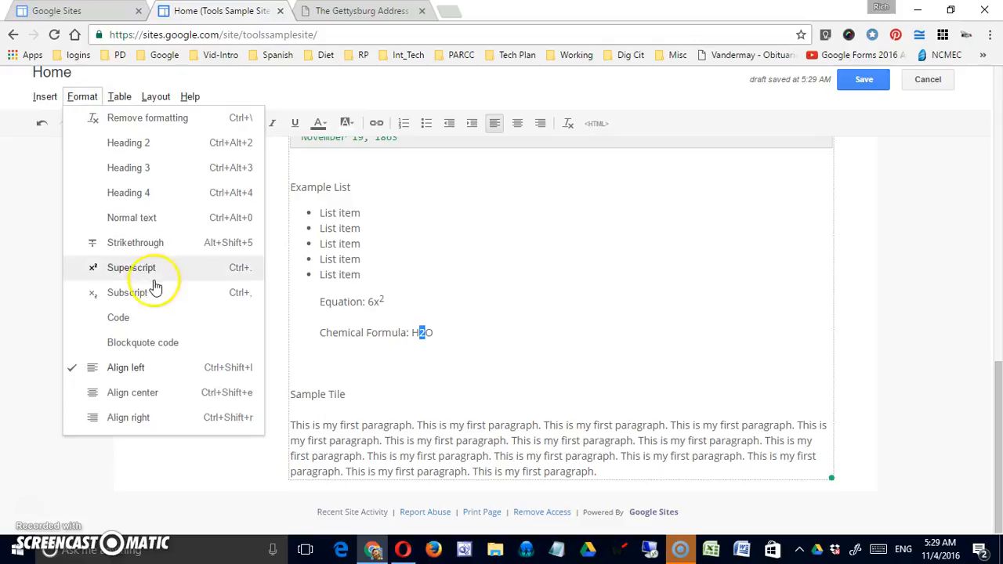
left_click(159, 301)
left_click(398, 345)
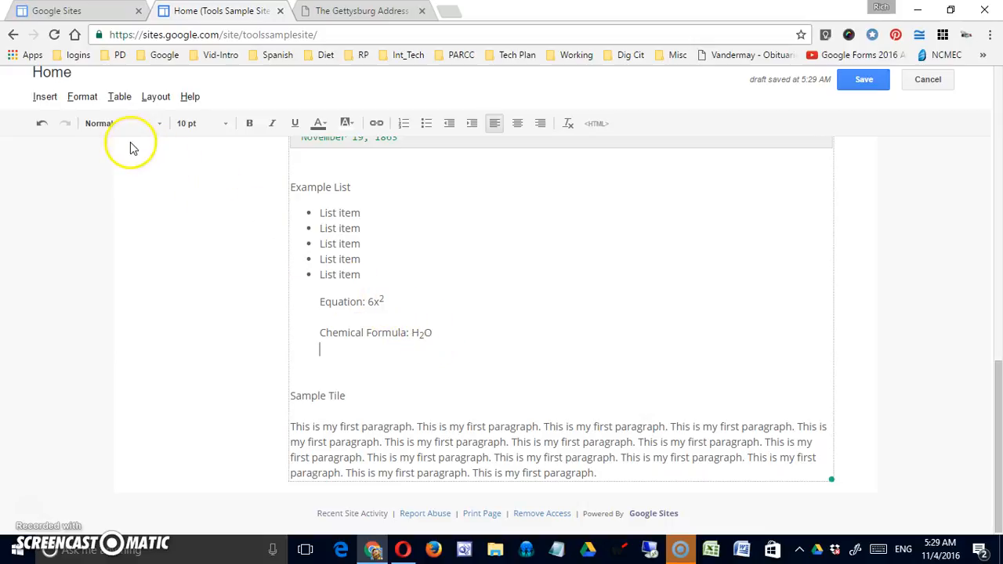
left_click(83, 99)
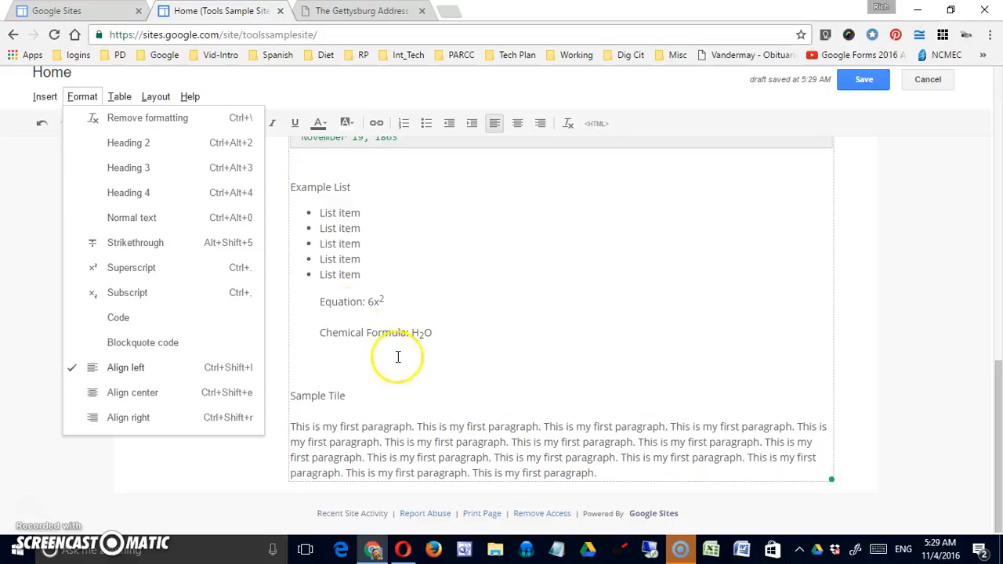
left_click(490, 441)
scroll(355, 406, "up", 5)
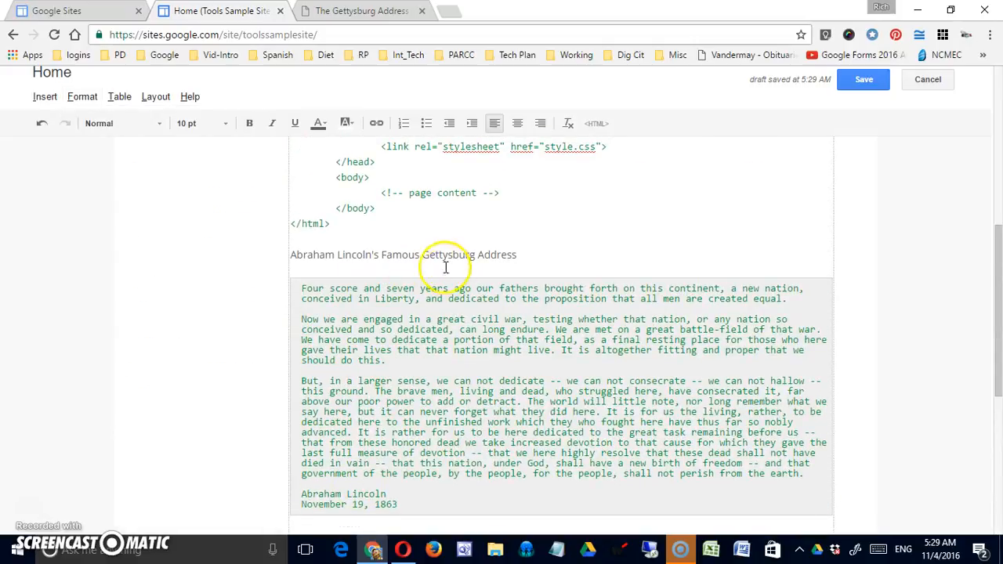
Apply strikethrough to the words "Abraham Lincoln's Famous" in the line above the Gettysburg Address text.
left_click_drag(423, 254, 292, 258)
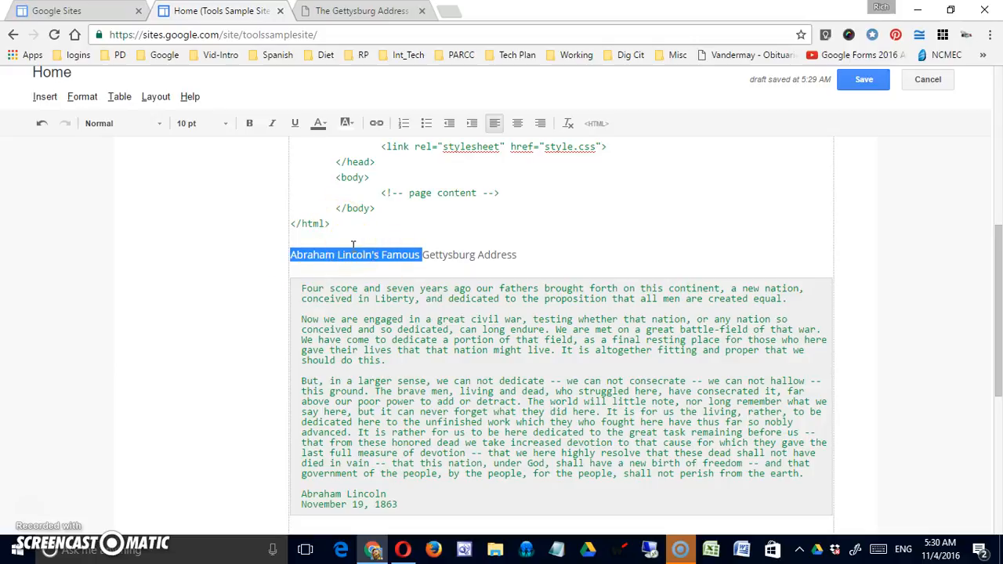
left_click(84, 97)
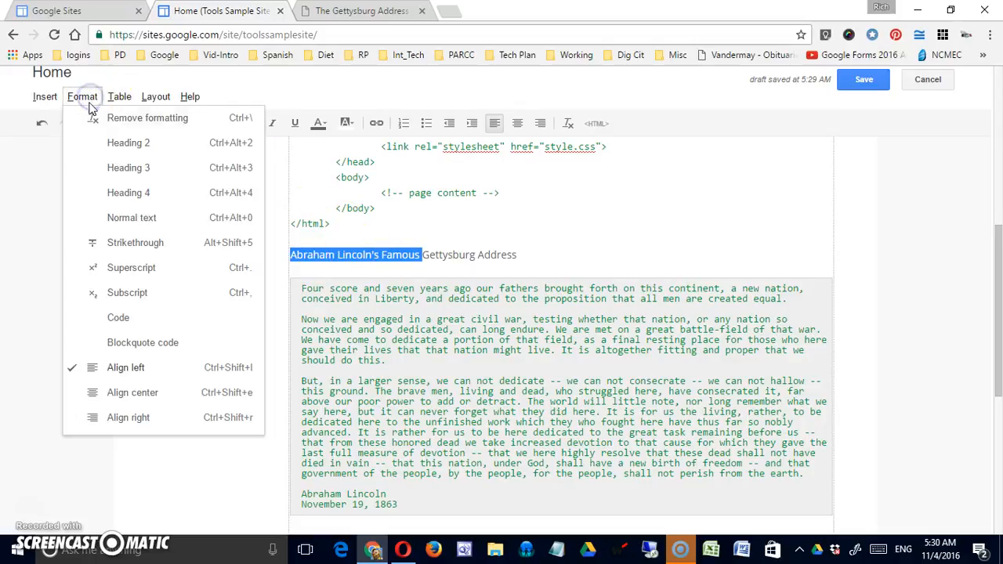
left_click(148, 243)
left_click(430, 319)
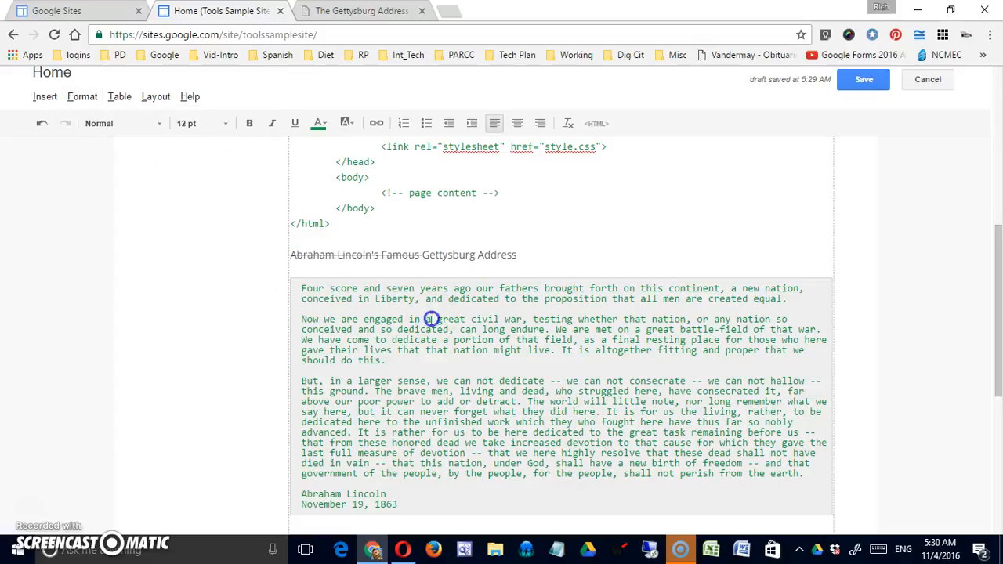
left_click(83, 96)
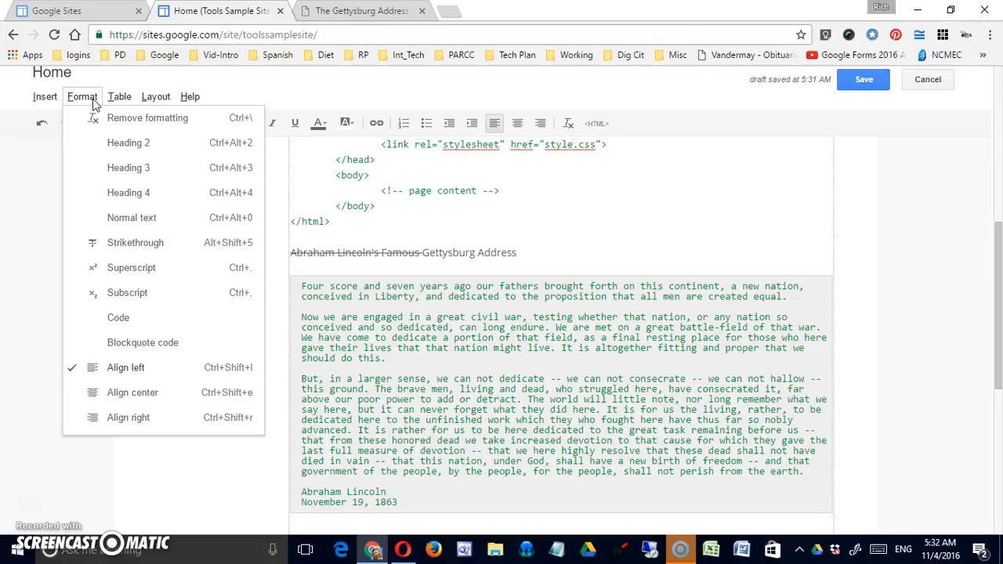
left_click(135, 177)
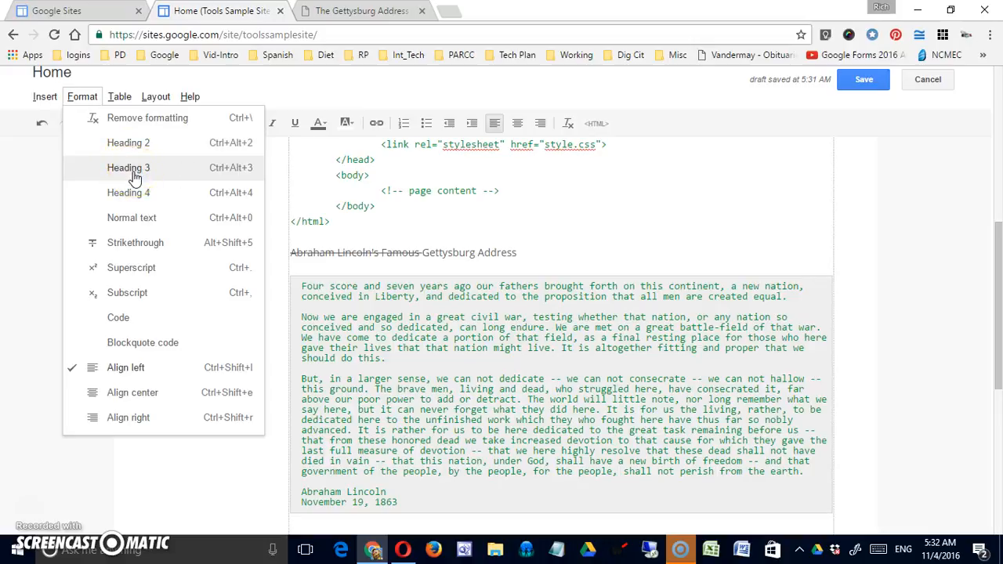
left_click(141, 148)
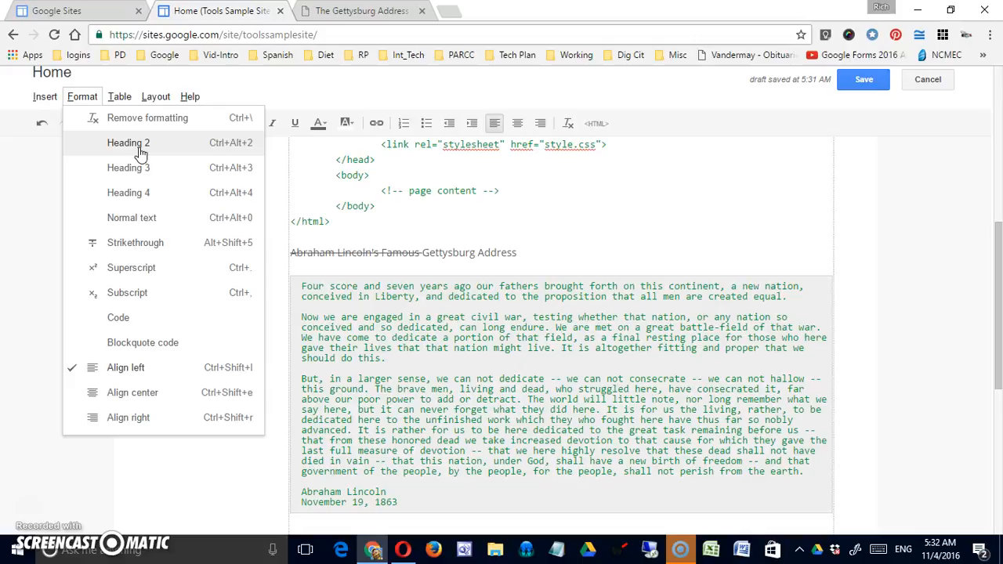
left_click(381, 313)
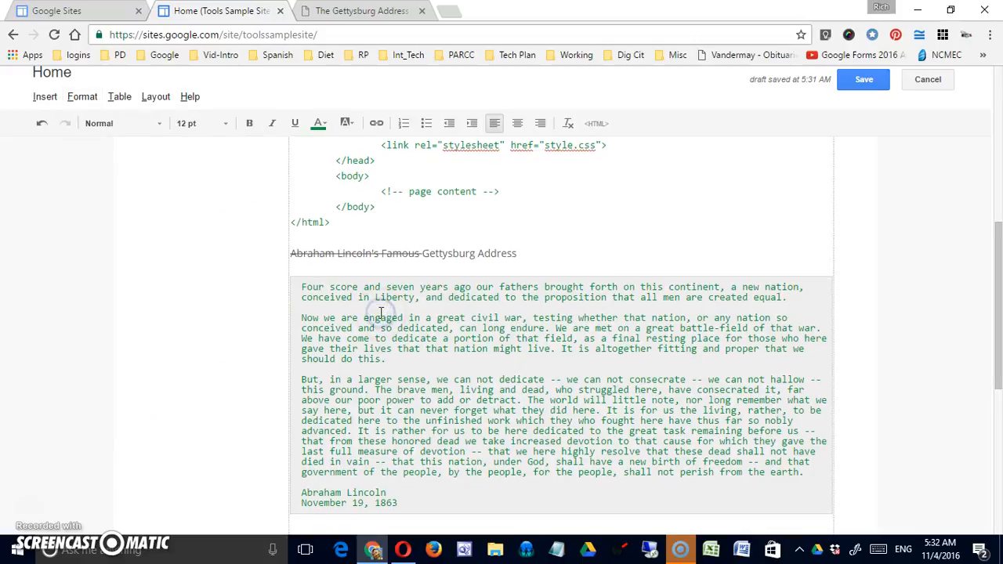
Format the highlighted "Sample Title" at the start of the page content as Heading 2.
scroll(381, 313, "up", 10)
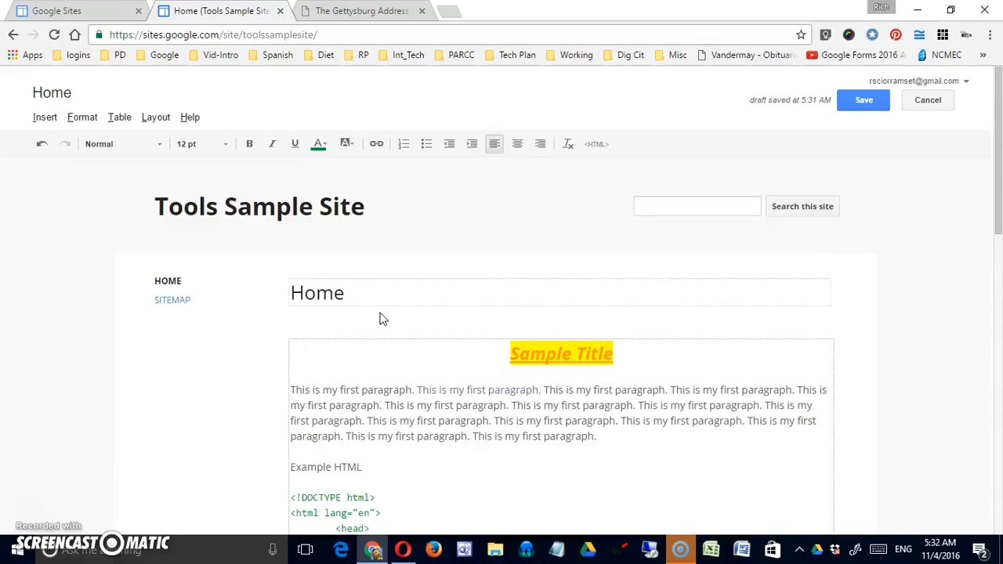
scroll(423, 313, "down", 3)
scroll(470, 269, "up", 1)
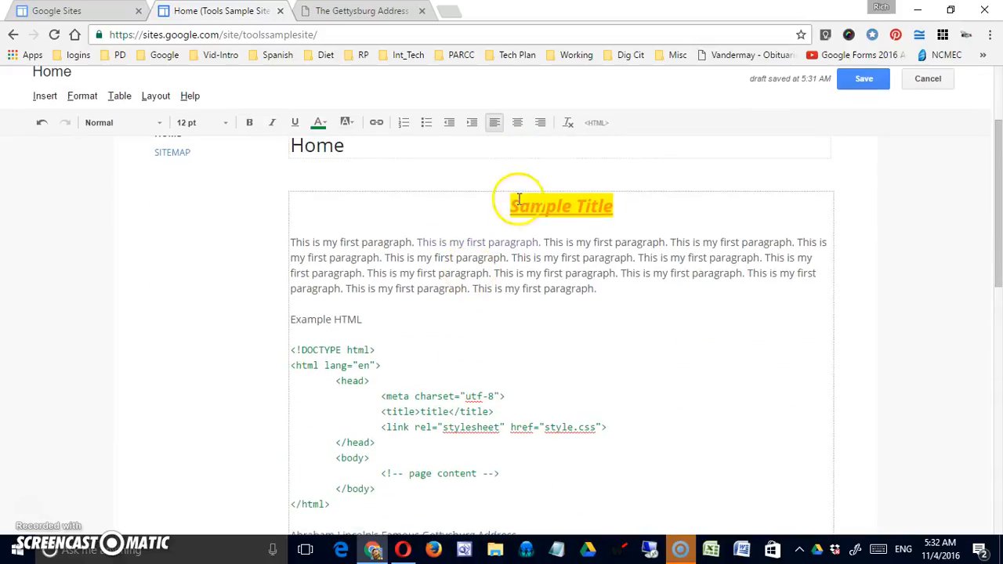
left_click_drag(510, 204, 634, 209)
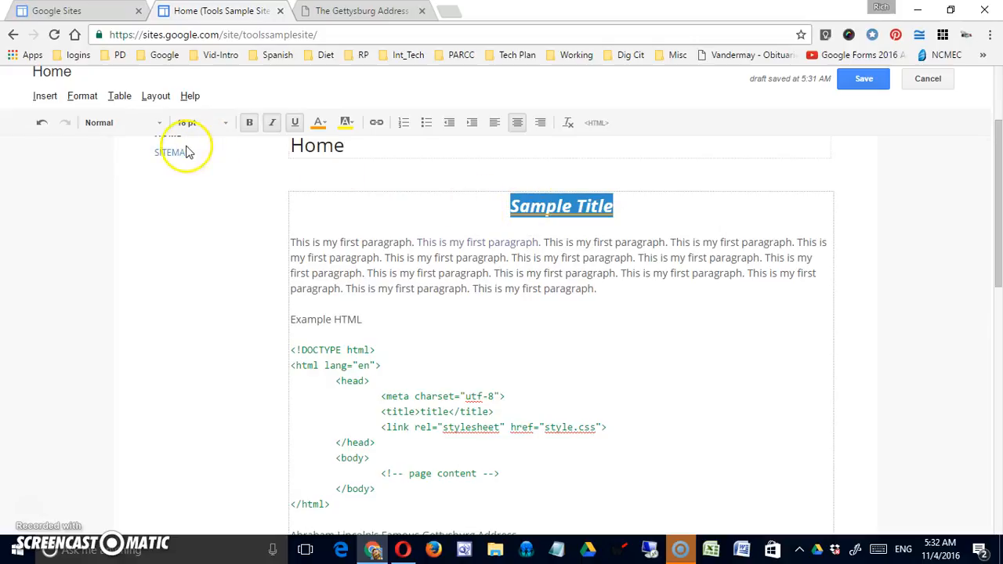
left_click(157, 123)
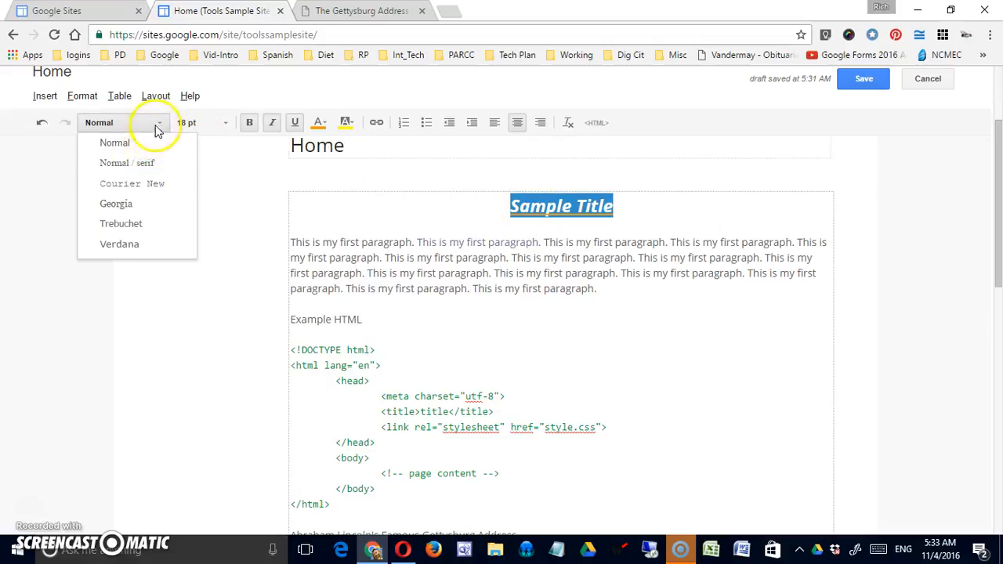
left_click(83, 97)
left_click(114, 149)
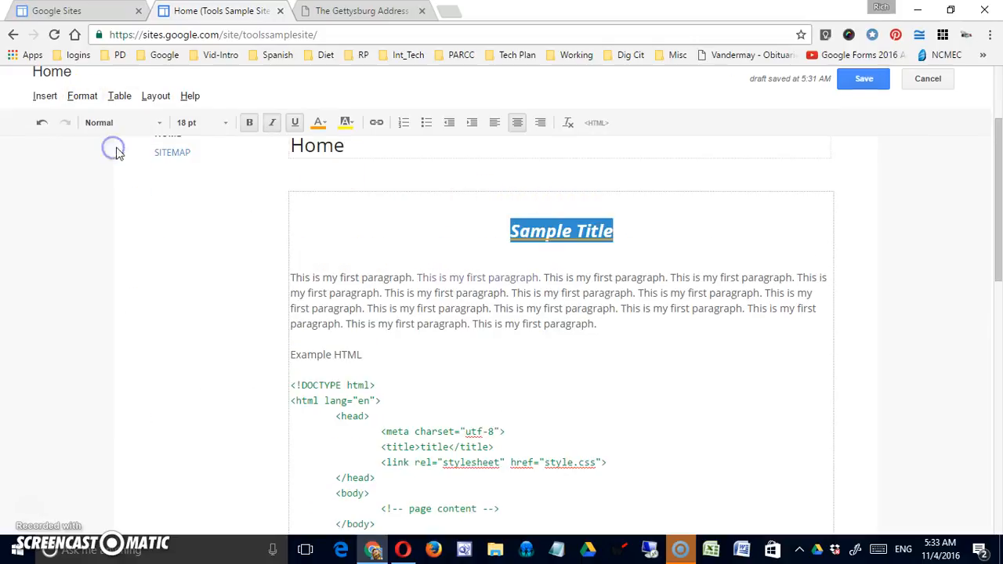
Format the "Example HTML" line above the code sample as Heading 3.
scroll(501, 302, "down", 1)
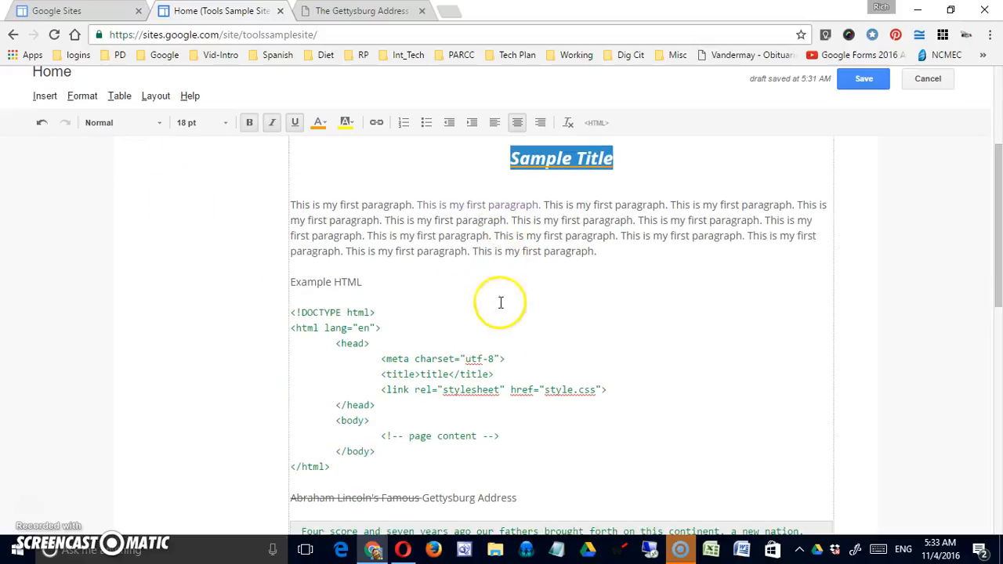
left_click_drag(365, 282, 288, 283)
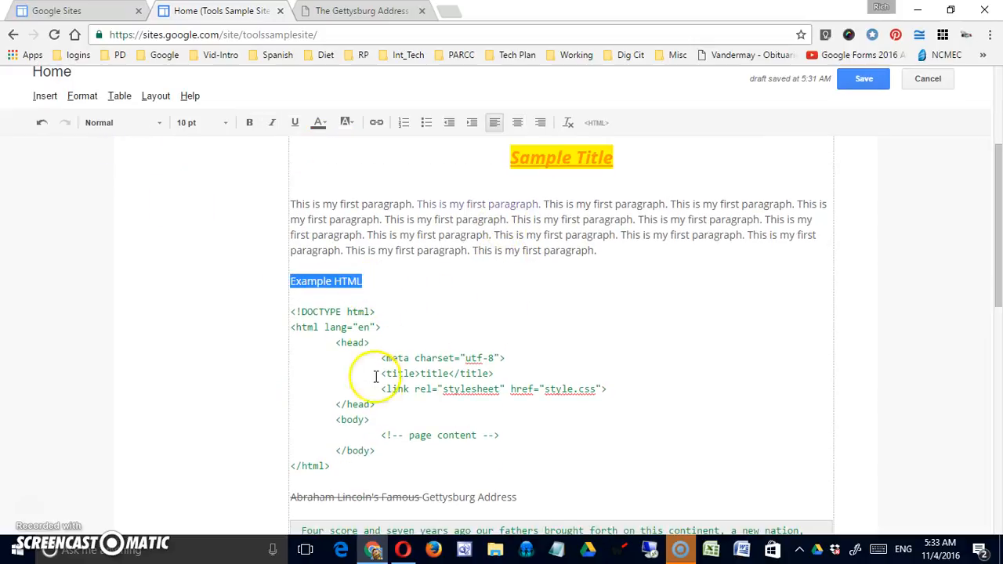
left_click(83, 97)
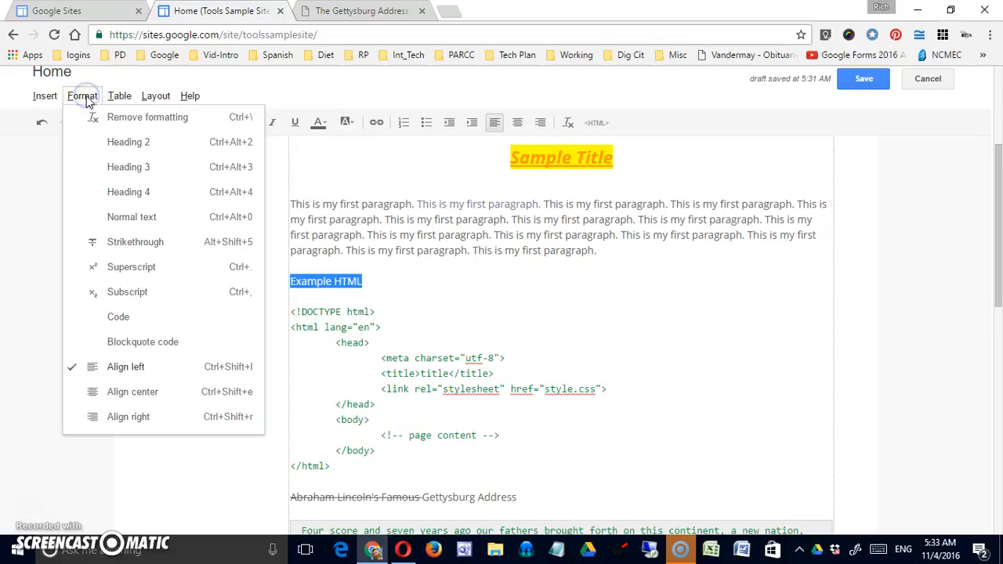
left_click(142, 165)
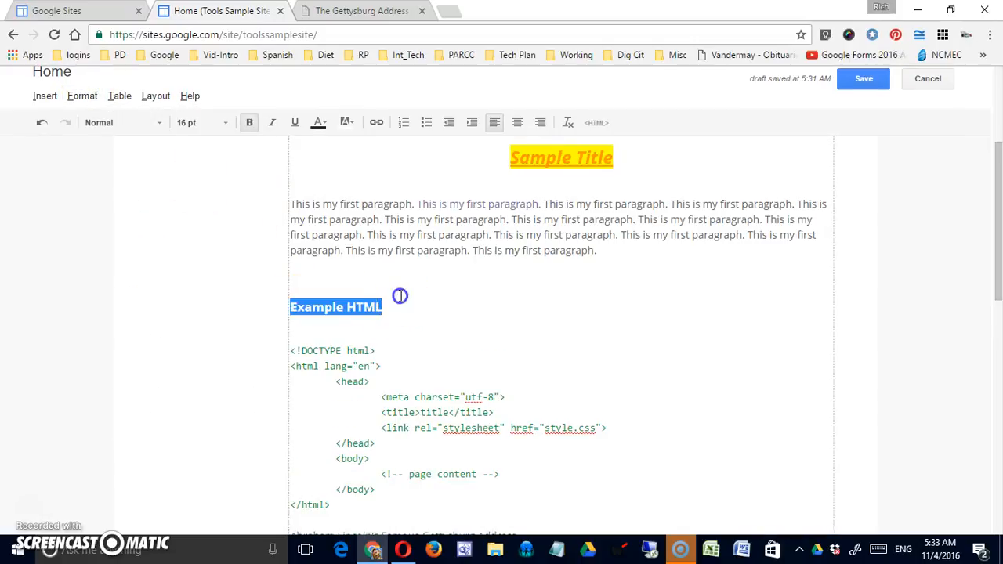
left_click(363, 278)
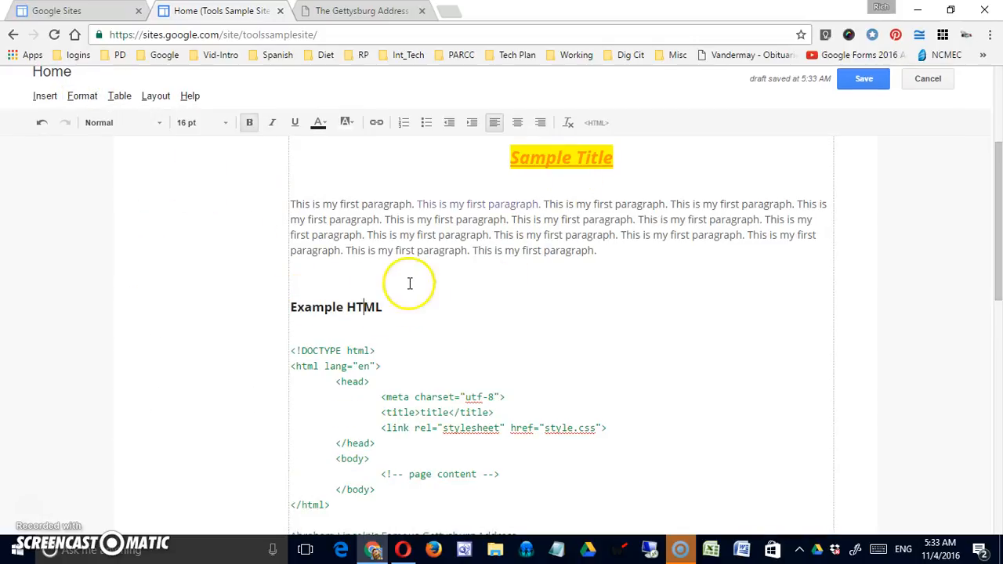
Format the "Example List" line above the bulleted list as Heading 3.
scroll(551, 251, "down", 3)
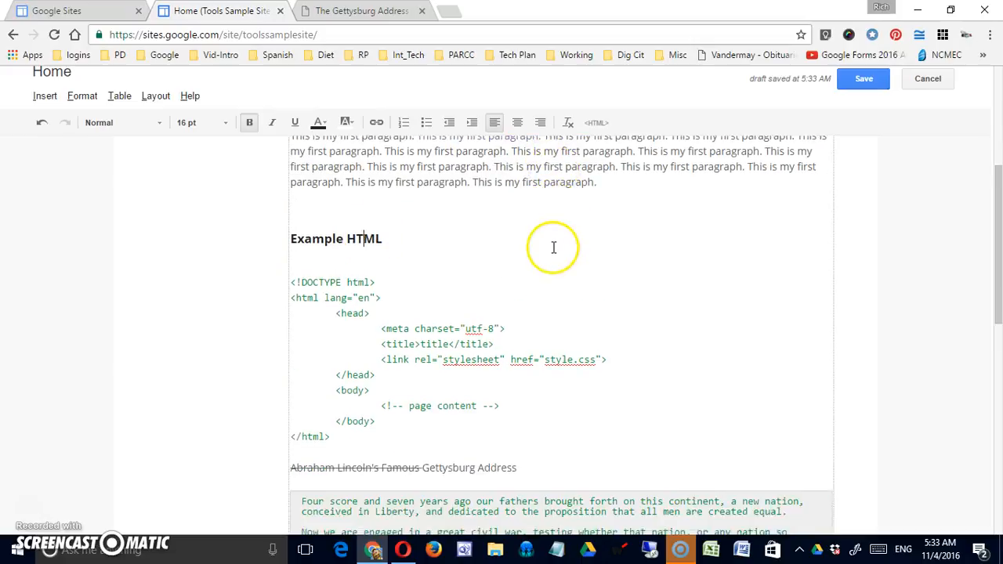
scroll(552, 249, "up", 1)
scroll(552, 247, "up", 2)
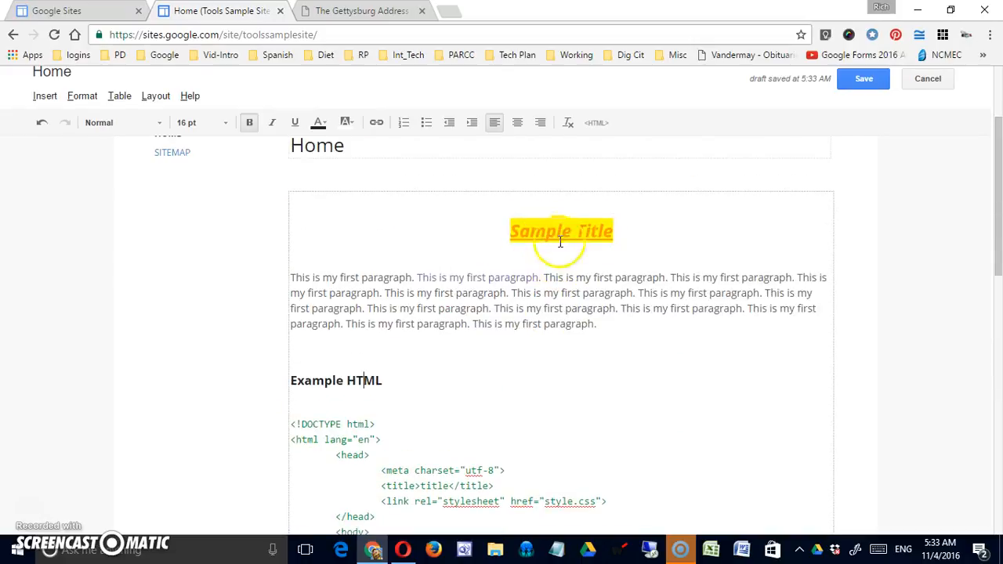
scroll(541, 267, "down", 4)
scroll(510, 293, "down", 4)
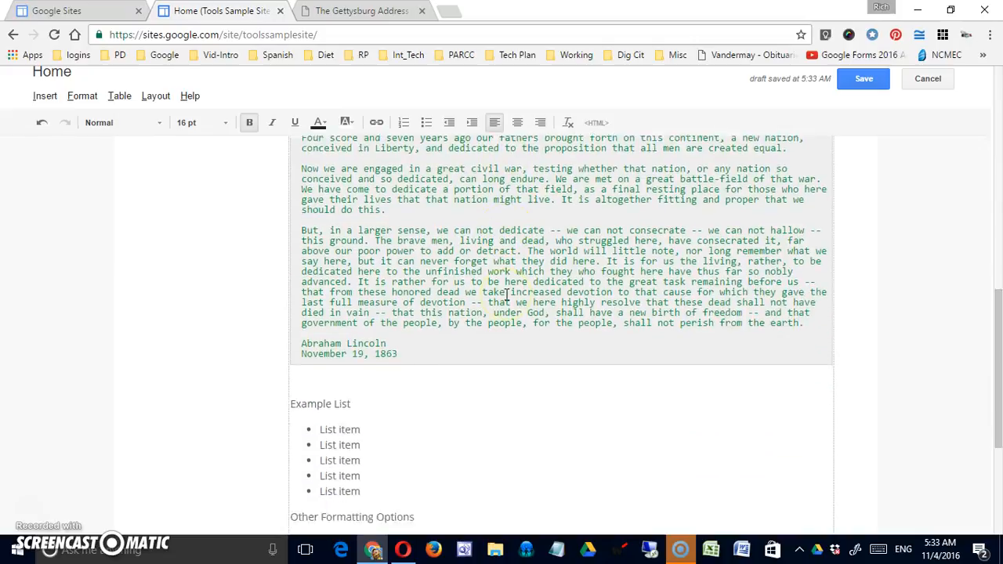
left_click_drag(364, 319, 269, 320)
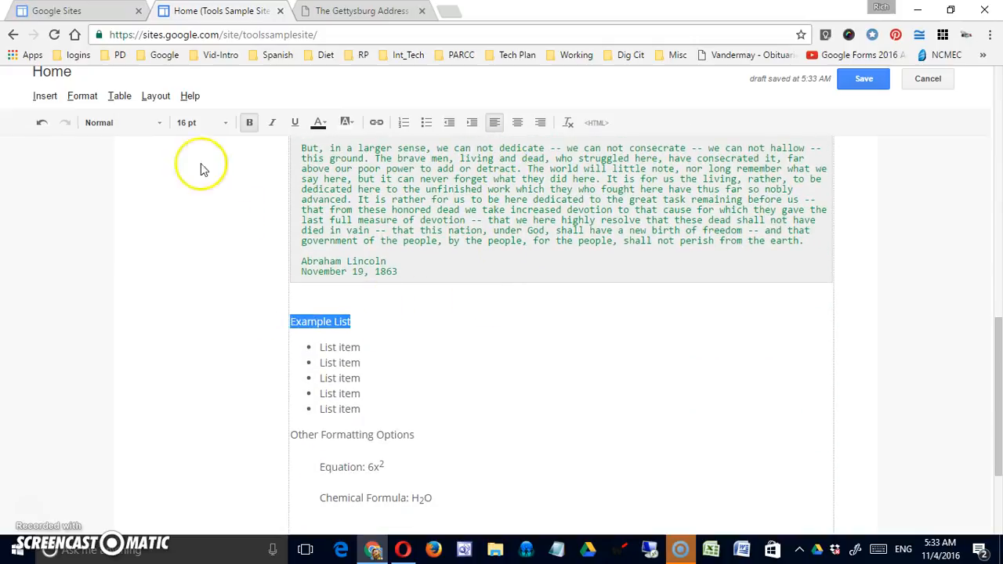
left_click(81, 96)
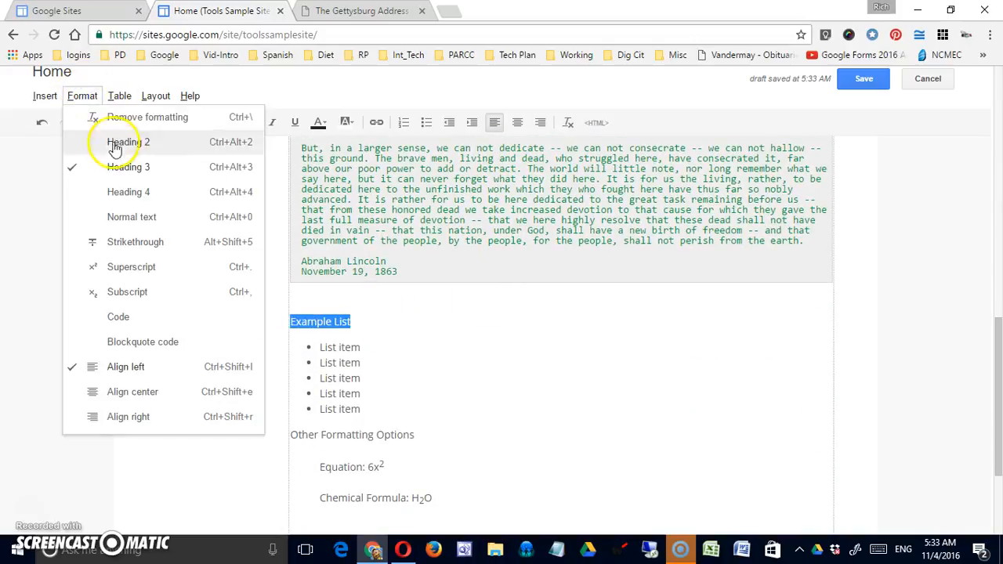
left_click(124, 167)
Format the "Other Formatting Options" line below the bulleted list as Heading 3.
scroll(403, 337, "down", 2)
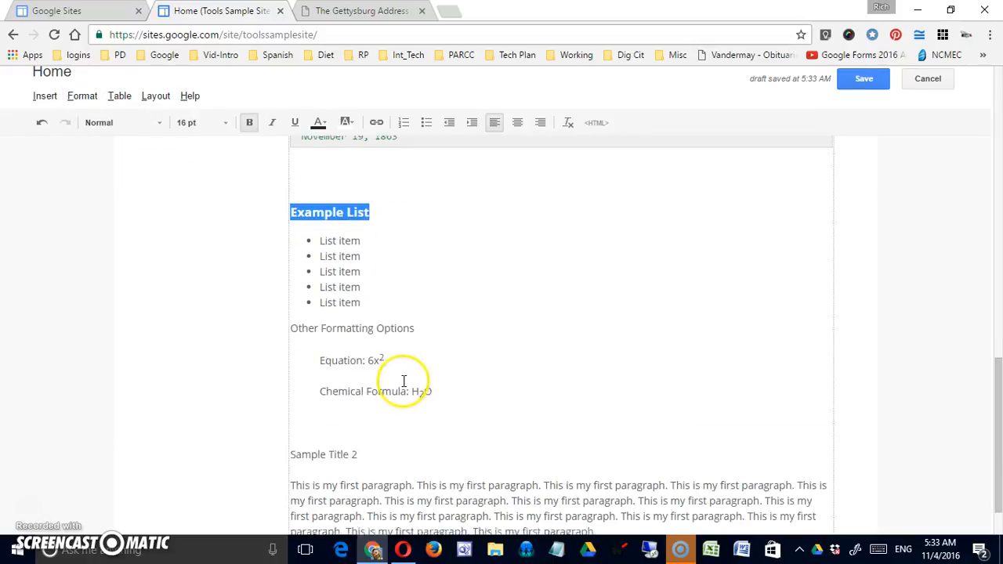
left_click(417, 316)
left_click_drag(416, 317, 291, 316)
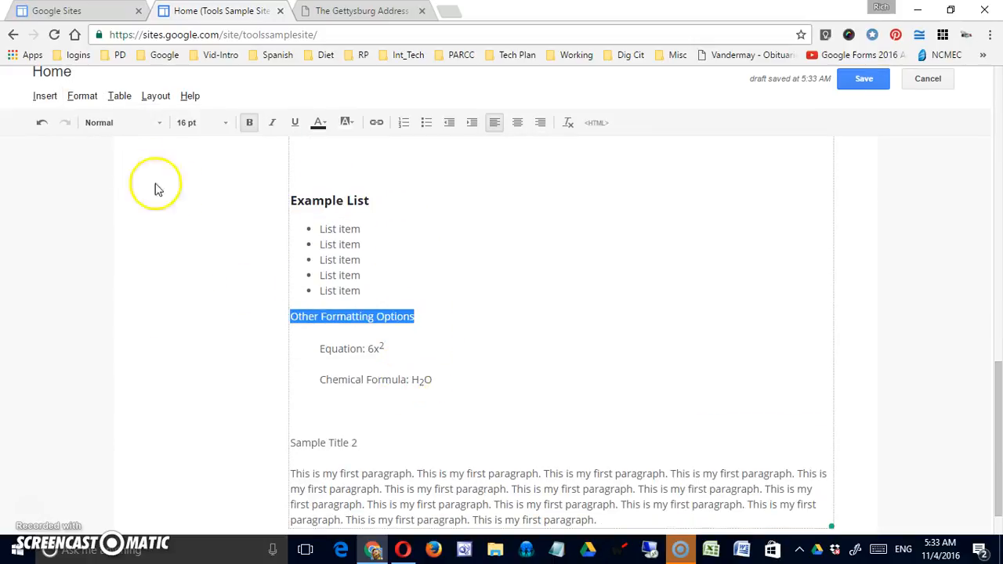
left_click(82, 96)
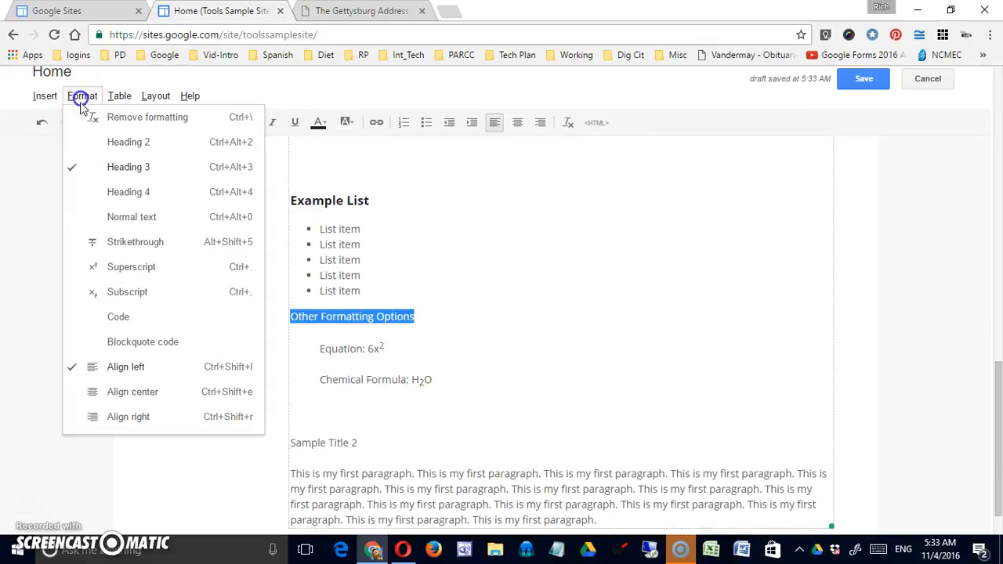
left_click(137, 167)
Format the "Sample Title 2" line above the last paragraph as Heading 2.
scroll(403, 332, "down", 2)
left_click_drag(358, 393, 285, 392)
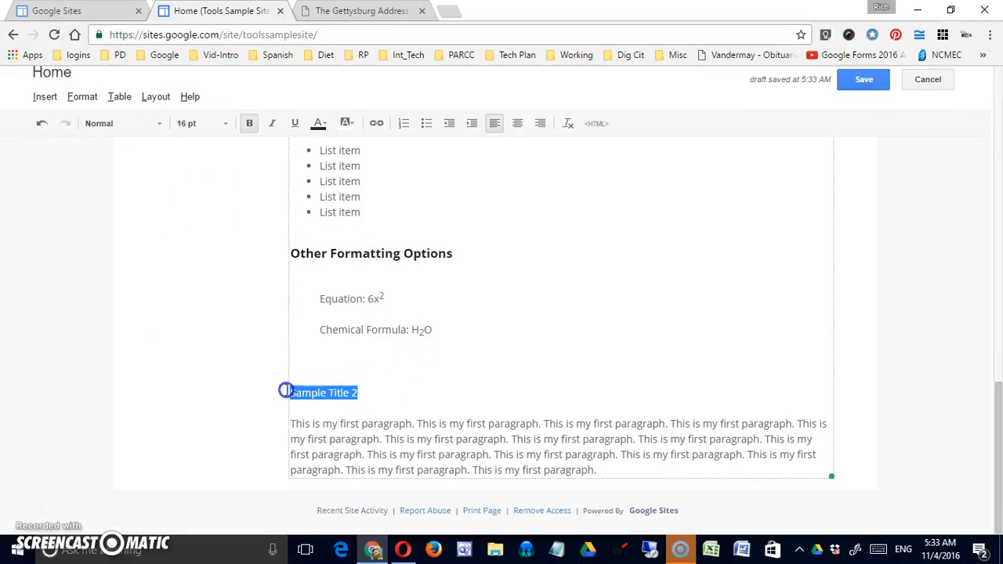
left_click(82, 96)
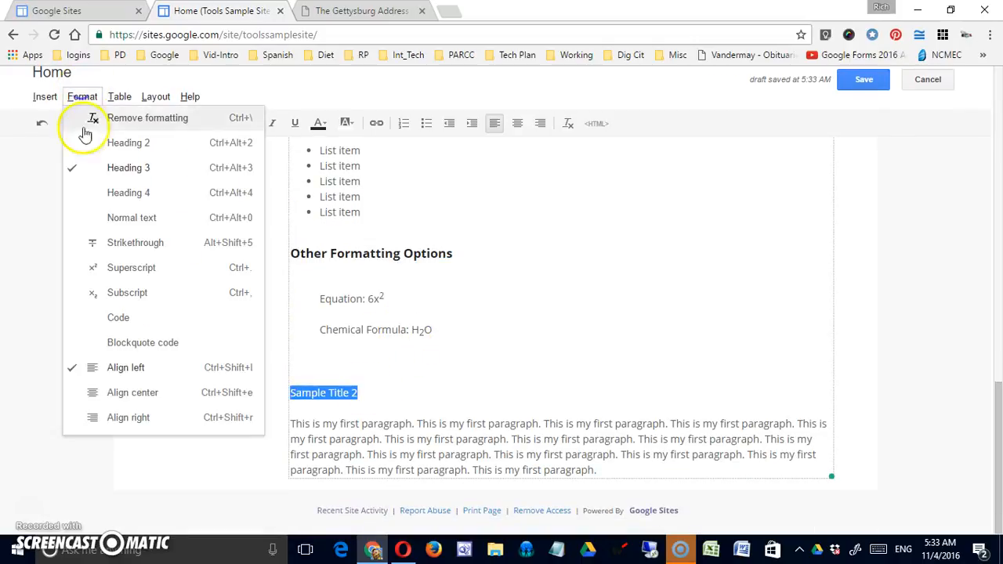
left_click(128, 143)
left_click(400, 368)
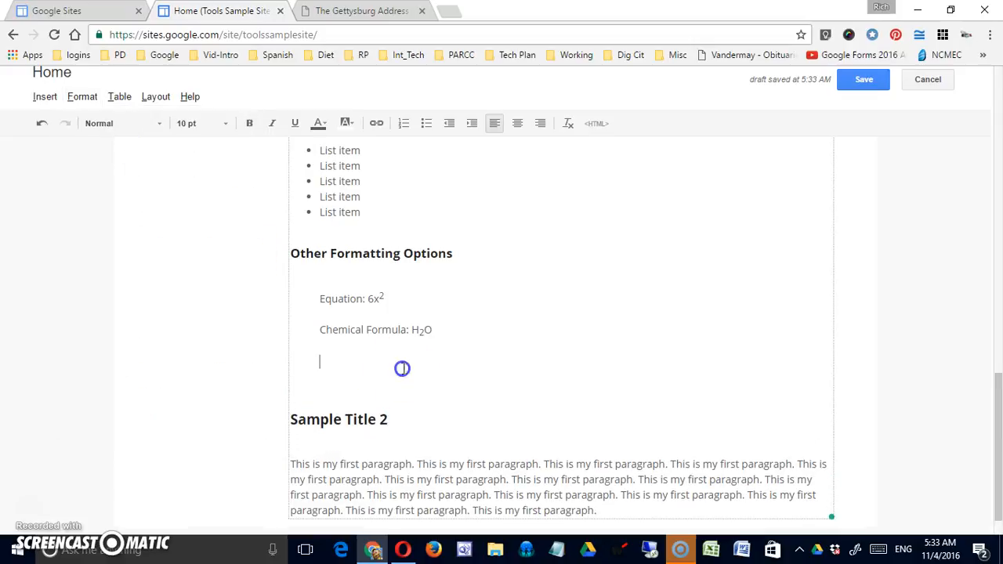
left_click(83, 96)
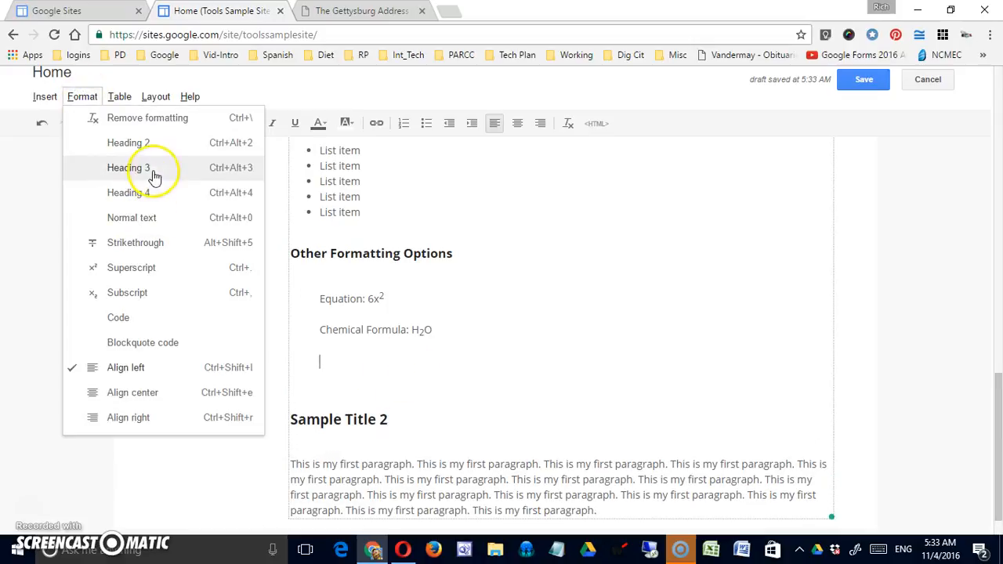
left_click(551, 324)
Delete the empty lines between the chemical formula H2O and the "Sample Title 2" heading.
left_click(337, 360)
key("BackSpace")
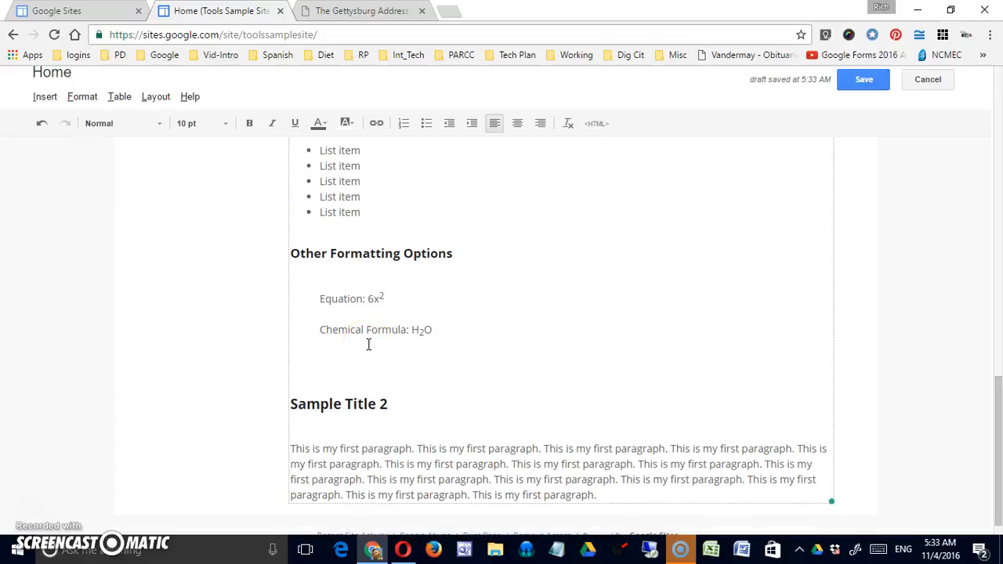
key("BackSpace")
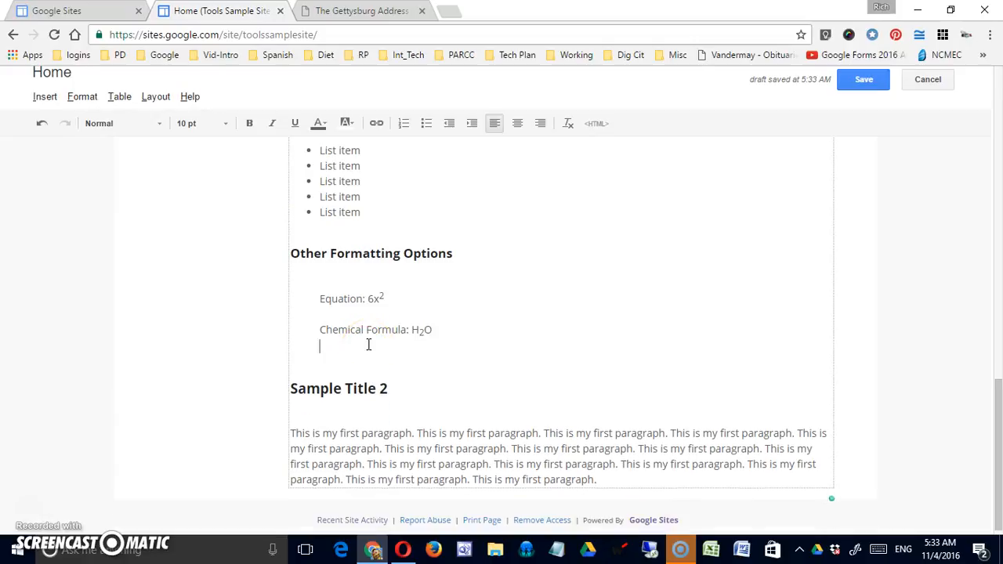
key("BackSpace")
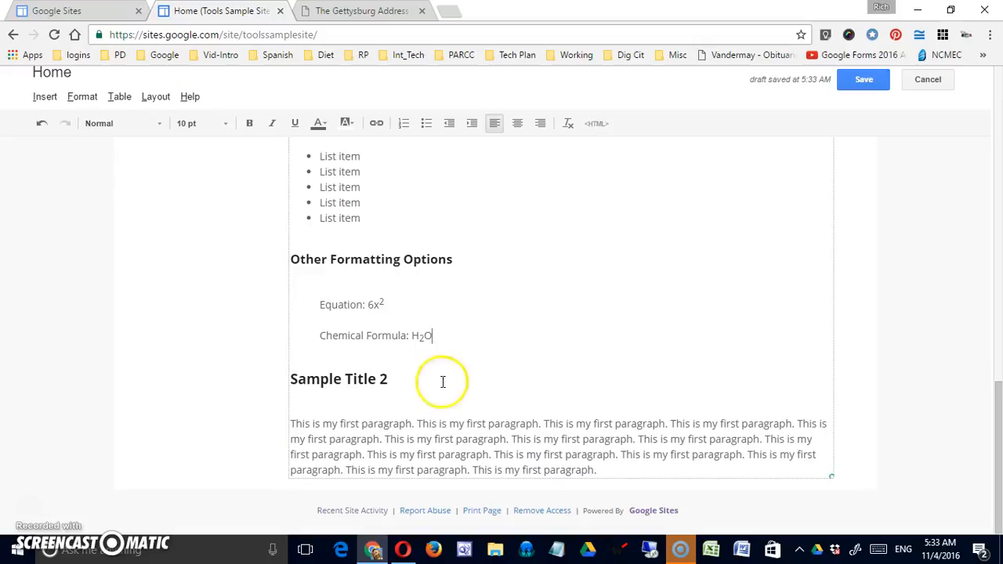
scroll(511, 383, "up", 8)
scroll(518, 366, "up", 5)
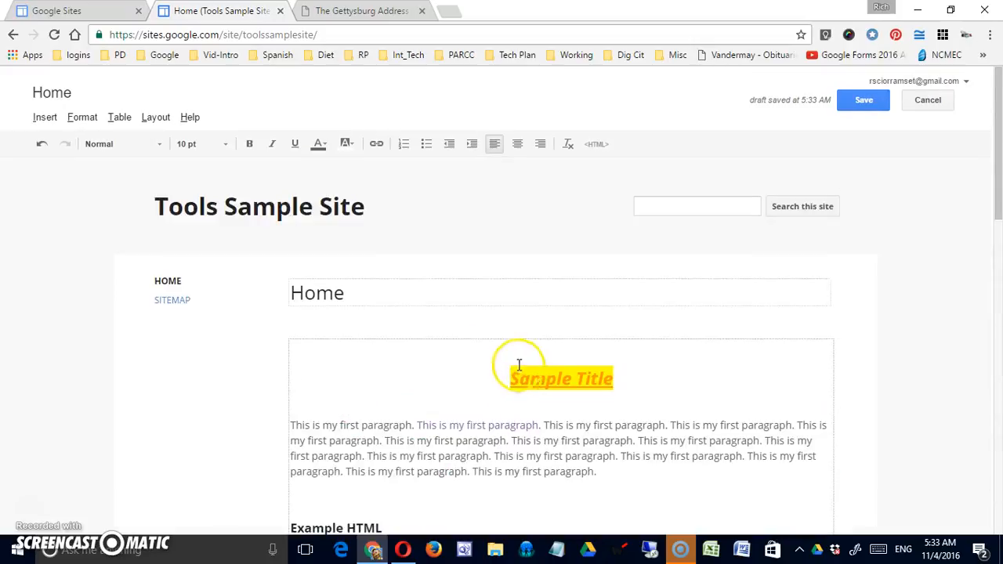
left_click(83, 118)
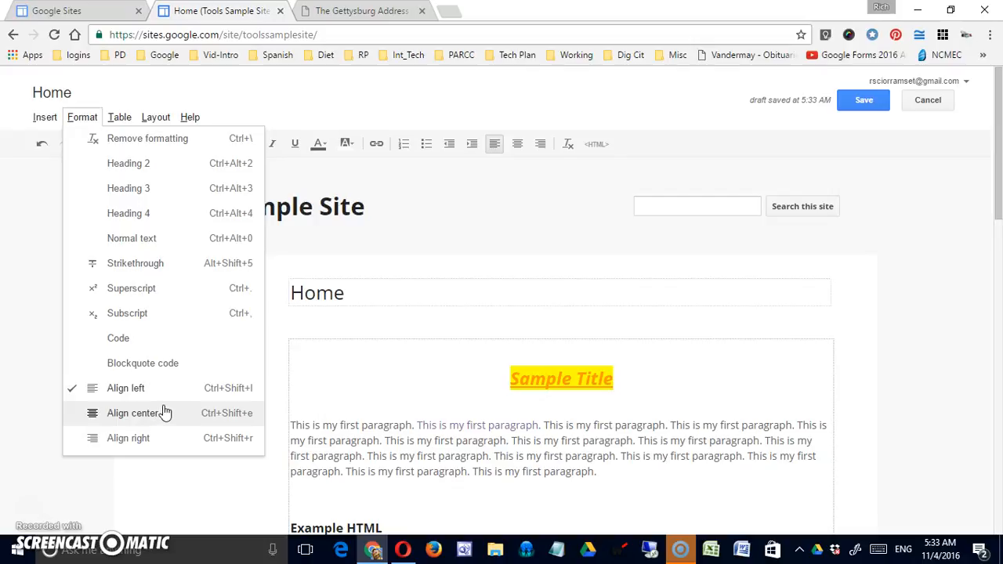
left_click(320, 401)
left_click(512, 323)
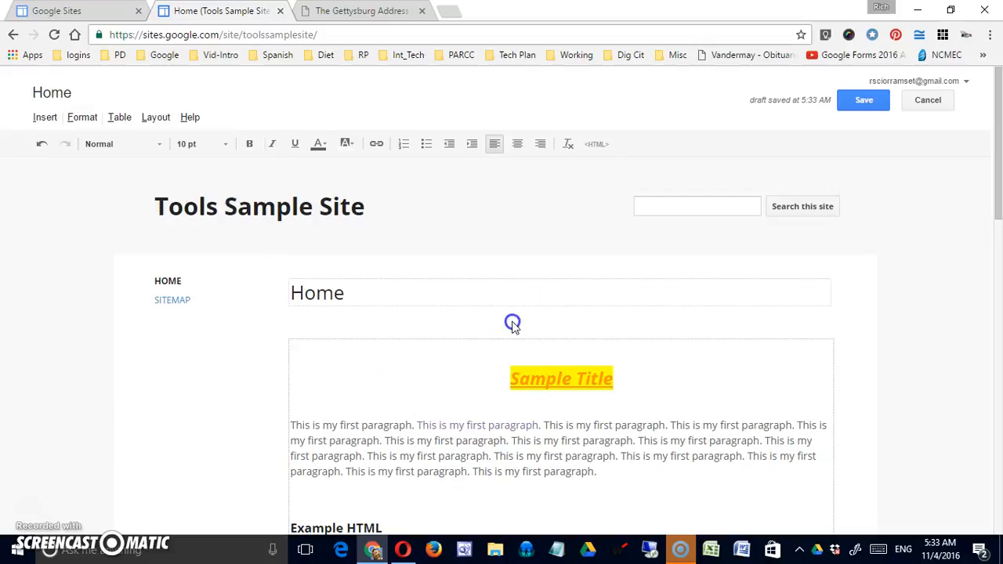